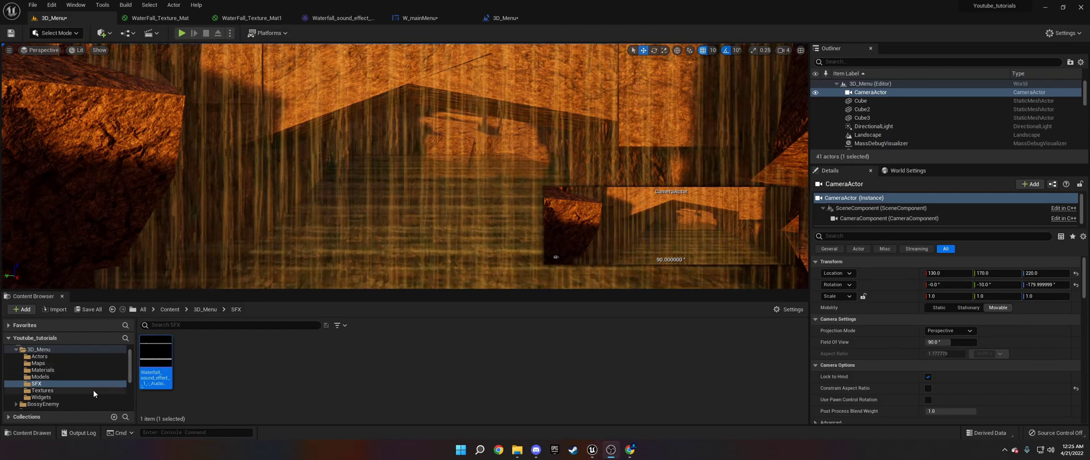
Step: Open the Models folder and inspect the RockFormation mesh, then return to the 3D_Menu level
{"action": "left_click", "coordinate": [40, 376]}
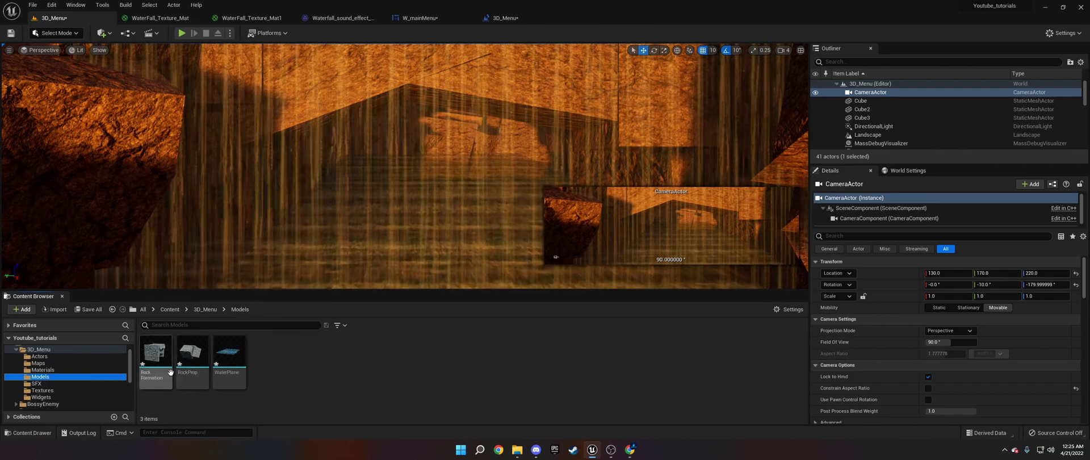
{"action": "key", "text": "s"}
{"action": "right_click_drag", "start_coordinate": [340, 216], "coordinate": [283, 188]}
{"action": "key", "text": "d"}
{"action": "key", "text": "w"}
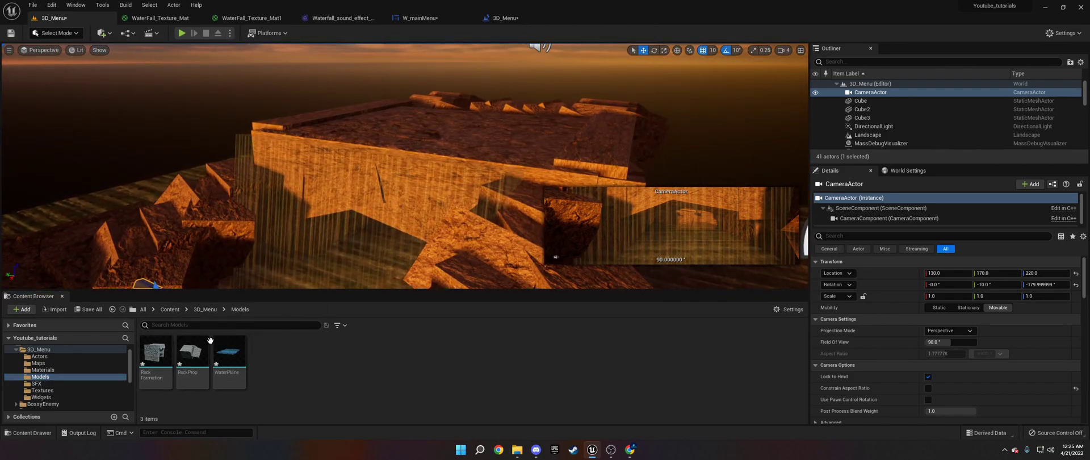
{"action": "double_click", "coordinate": [156, 359]}
{"action": "right_click_drag", "start_coordinate": [192, 345], "coordinate": [165, 318]}
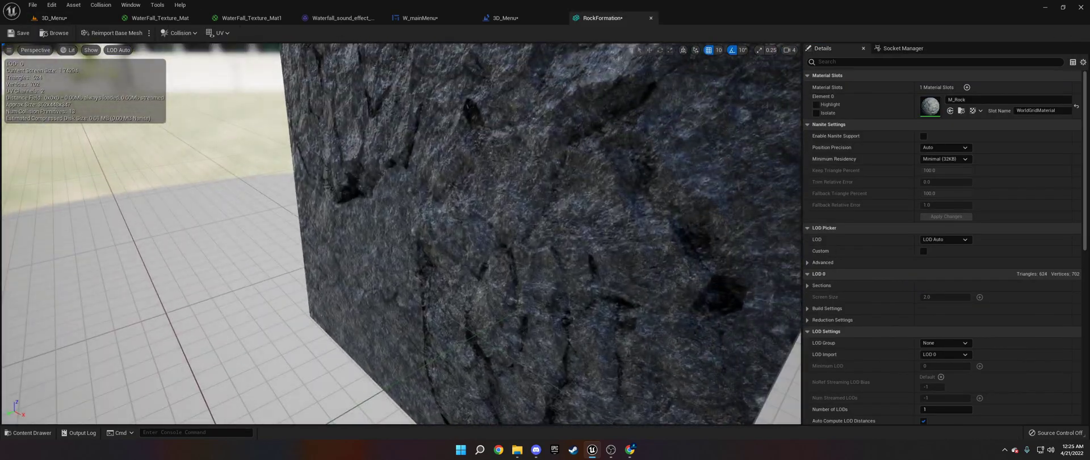
{"action": "key", "text": "s"}
{"action": "mouse_move", "coordinate": [538, 256]}
{"action": "right_mouse_down"}
{"action": "mouse_move", "coordinate": [511, 255]}
{"action": "mouse_move", "coordinate": [538, 255]}
{"action": "right_mouse_up"}
{"action": "left_click", "coordinate": [91, 18]}
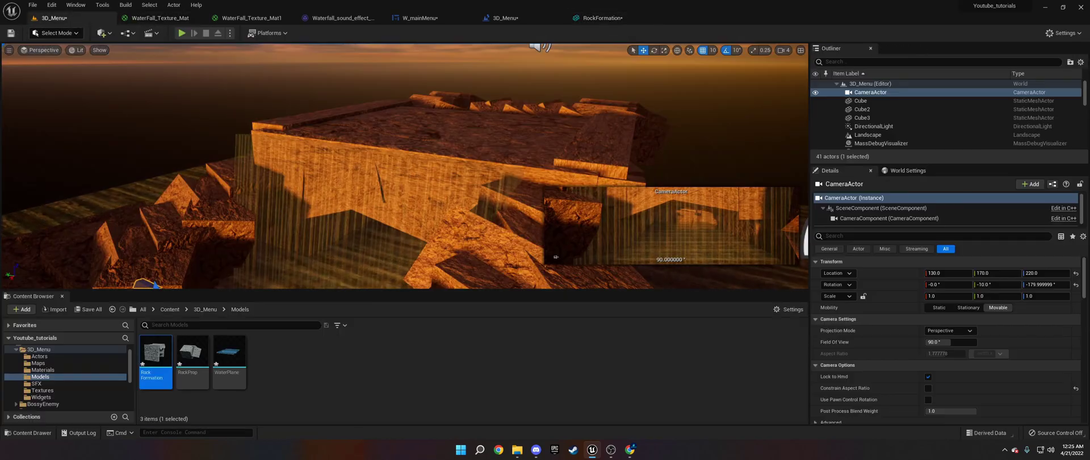
Step: Inspect the RockProp and WaterPlane meshes in their editors and return to the level
{"action": "double_click", "coordinate": [192, 355]}
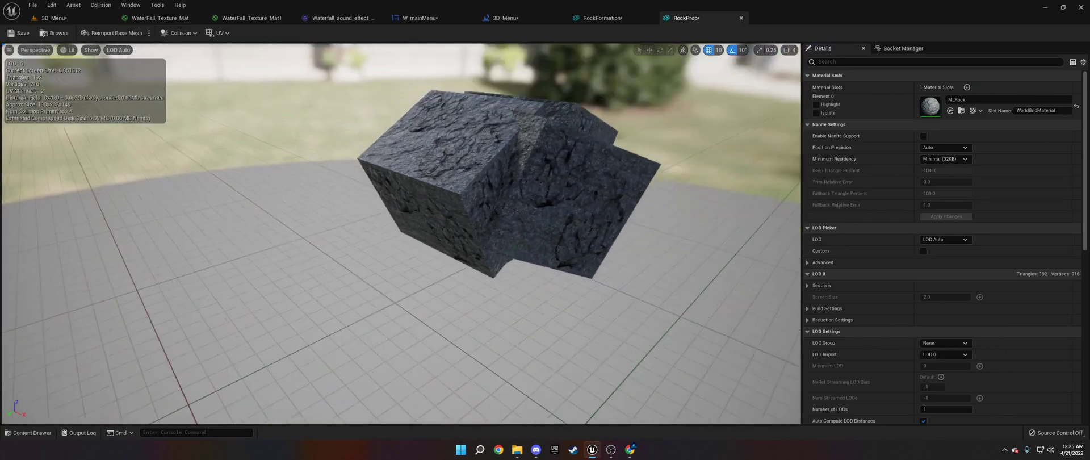
{"action": "mouse_move", "coordinate": [486, 242]}
{"action": "right_mouse_down"}
{"action": "mouse_move", "coordinate": [533, 188]}
{"action": "mouse_move", "coordinate": [545, 295]}
{"action": "mouse_move", "coordinate": [499, 272]}
{"action": "mouse_move", "coordinate": [486, 242]}
{"action": "right_mouse_up"}
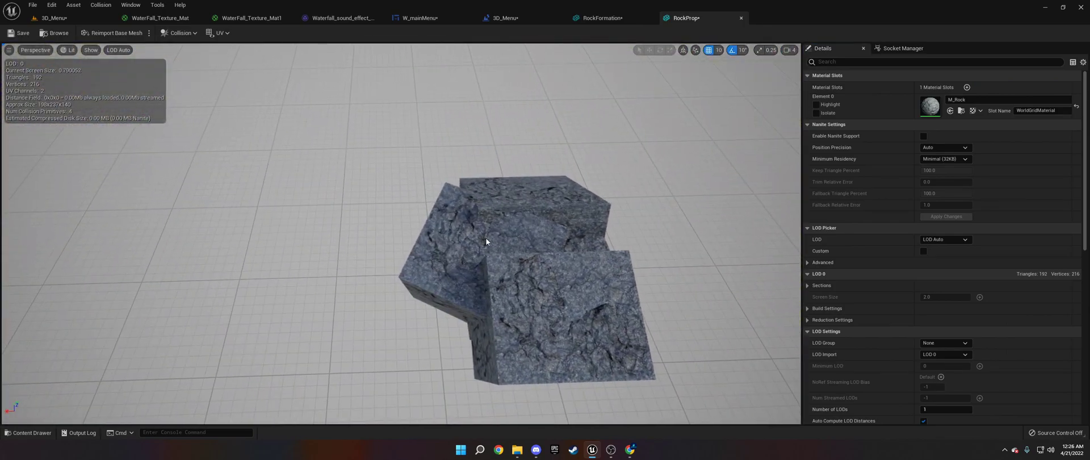
{"action": "left_click", "coordinate": [53, 18]}
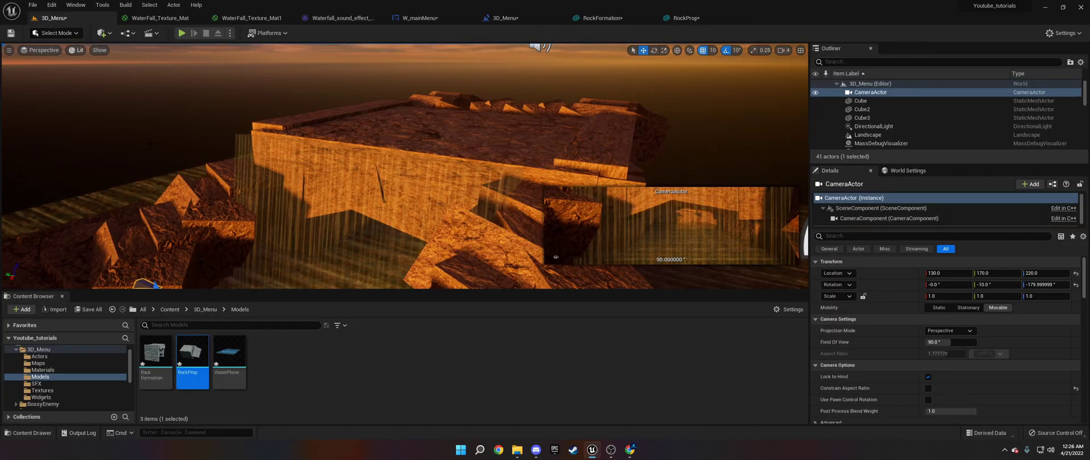
{"action": "double_click", "coordinate": [238, 363]}
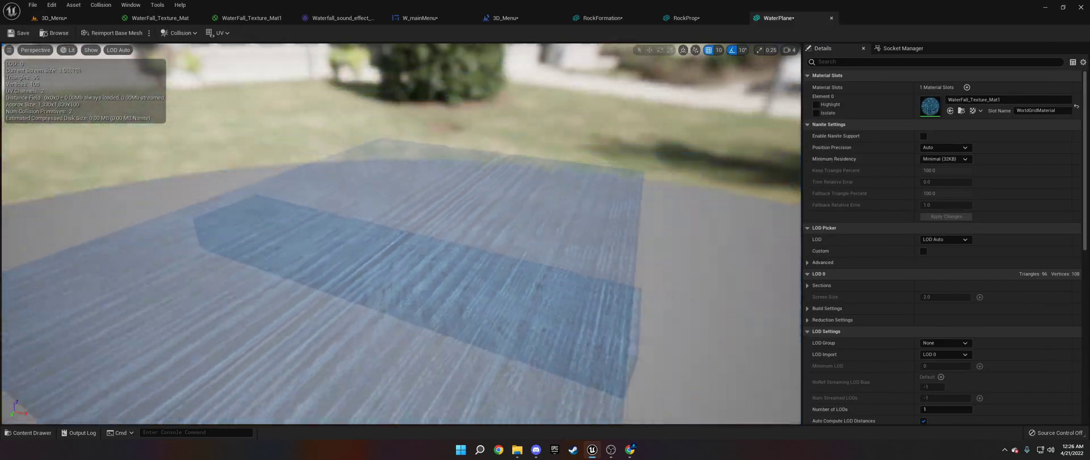
{"action": "right_click_drag", "start_coordinate": [402, 233], "coordinate": [508, 225]}
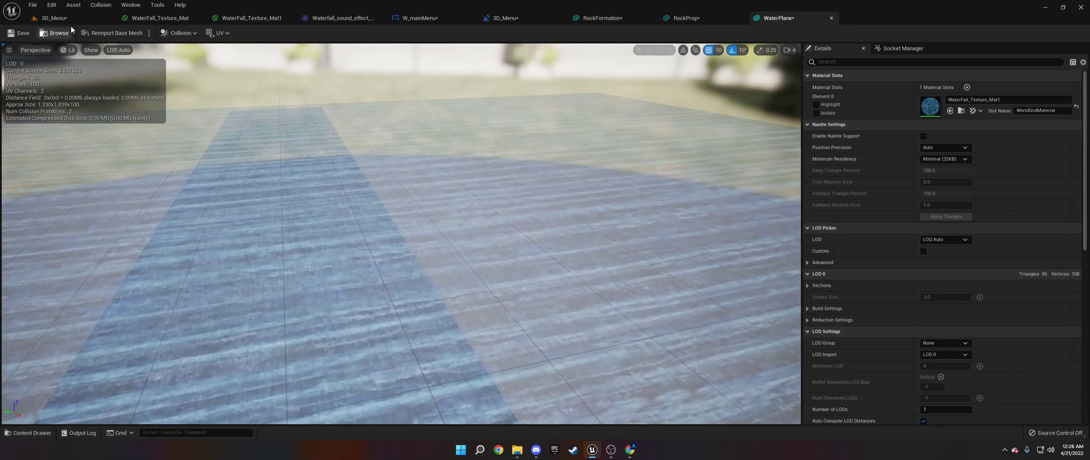
{"action": "left_click", "coordinate": [62, 32]}
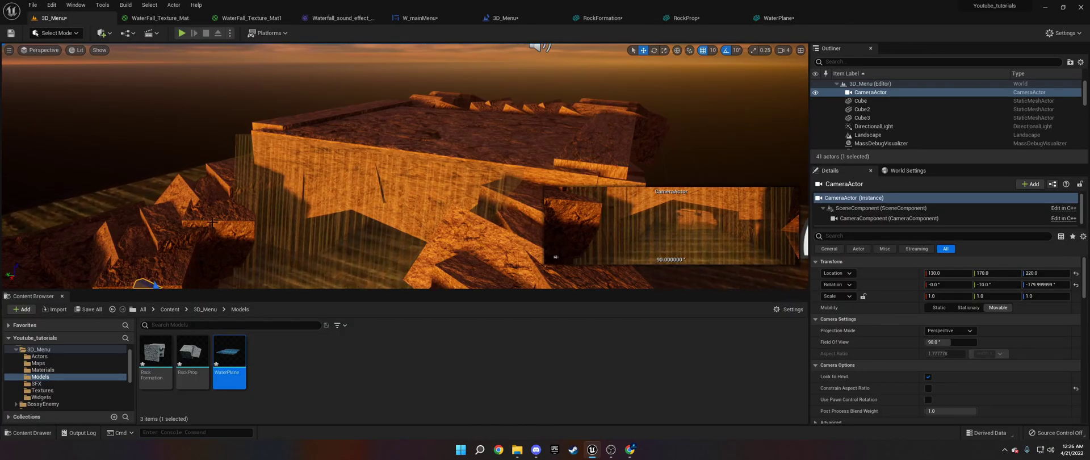
Step: Create a new level from the TimeOfDay template, saving the changes to the 3D_Menu level
{"action": "left_click", "coordinate": [40, 363]}
{"action": "right_click", "coordinate": [220, 373]}
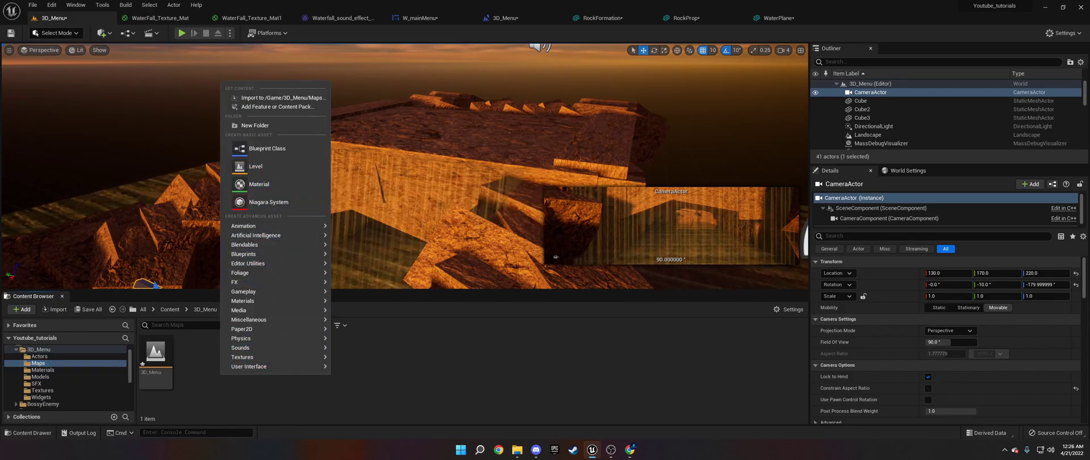
{"action": "left_click", "coordinate": [32, 5]}
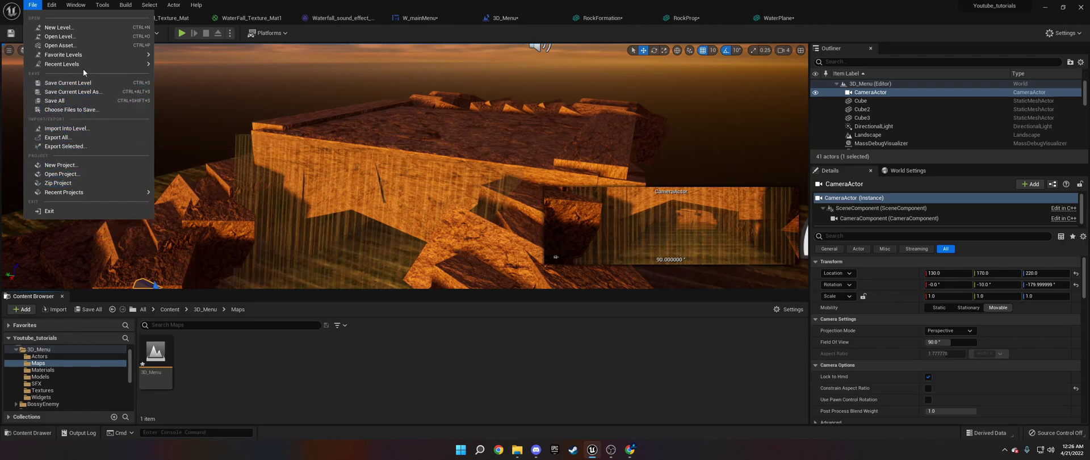
{"action": "left_click", "coordinate": [69, 29]}
{"action": "left_click", "coordinate": [553, 173]}
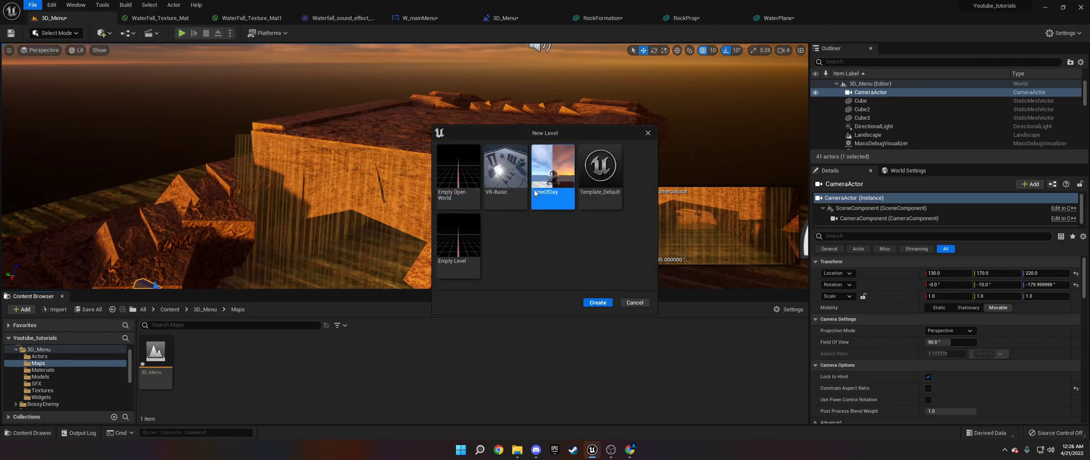
{"action": "left_click", "coordinate": [597, 302]}
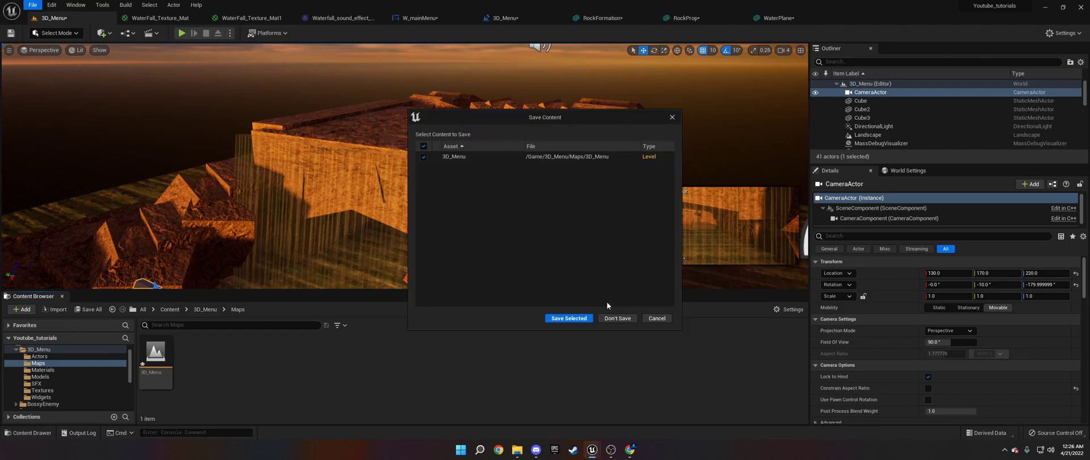
{"action": "left_click", "coordinate": [569, 319]}
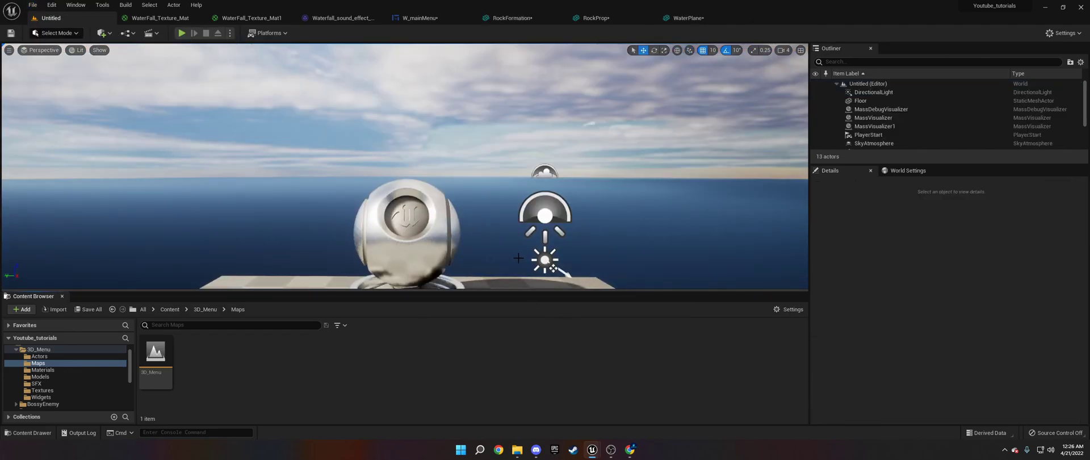
Step: Save the new level as 3DMenu2 in the 3D_Menu Maps folder and reopen it, saving the pending content
{"action": "left_click", "coordinate": [11, 34]}
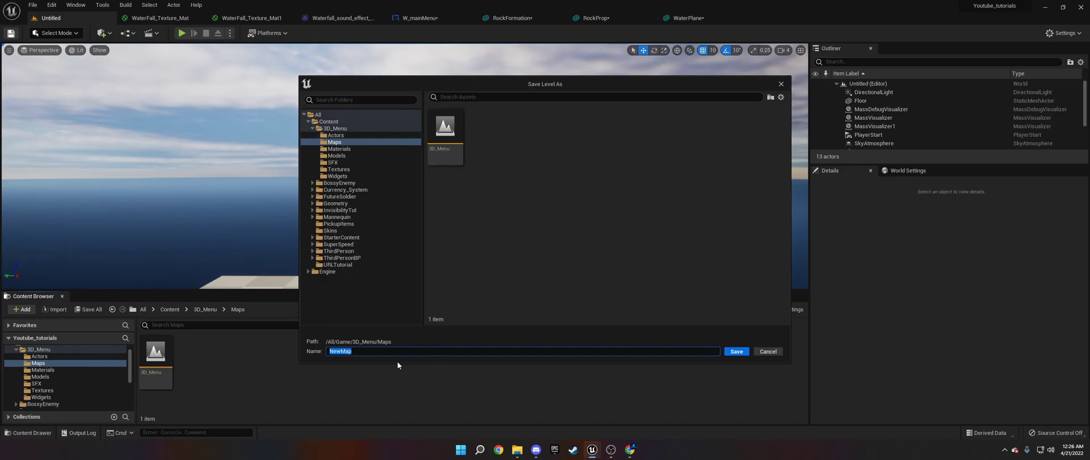
{"action": "type", "text": "#d"}
{"action": "key", "text": "BackSpace"}
{"action": "key", "text": "BackSpace"}
{"action": "type", "text": "3eMen"}
{"action": "key", "text": "BackSpace"}
{"action": "key", "text": "BackSpace"}
{"action": "key", "text": "BackSpace"}
{"action": "type", "text": "DMenu2"}
{"action": "key", "text": "Return"}
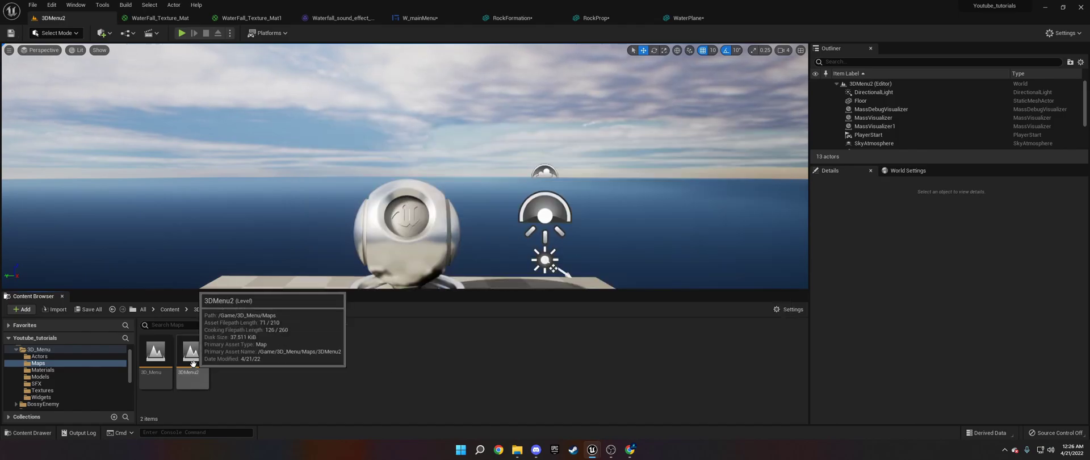
{"action": "double_click", "coordinate": [193, 366]}
{"action": "left_click", "coordinate": [564, 318]}
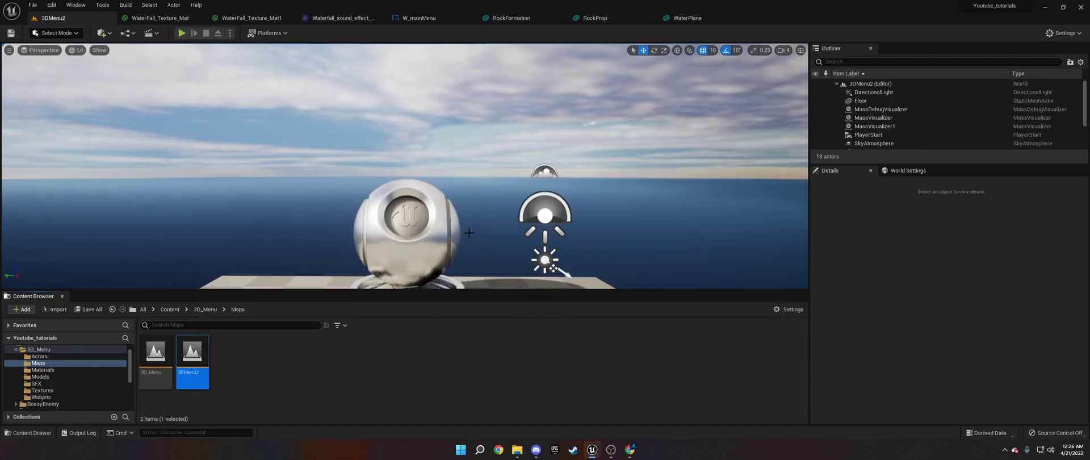
Step: Enlarge the floor to a scale of about 2.42 in X and 2.34 in Y, and delete the material preview mesh
{"action": "scroll", "coordinate": [493, 227], "scroll_direction": "down", "scroll_amount": 5}
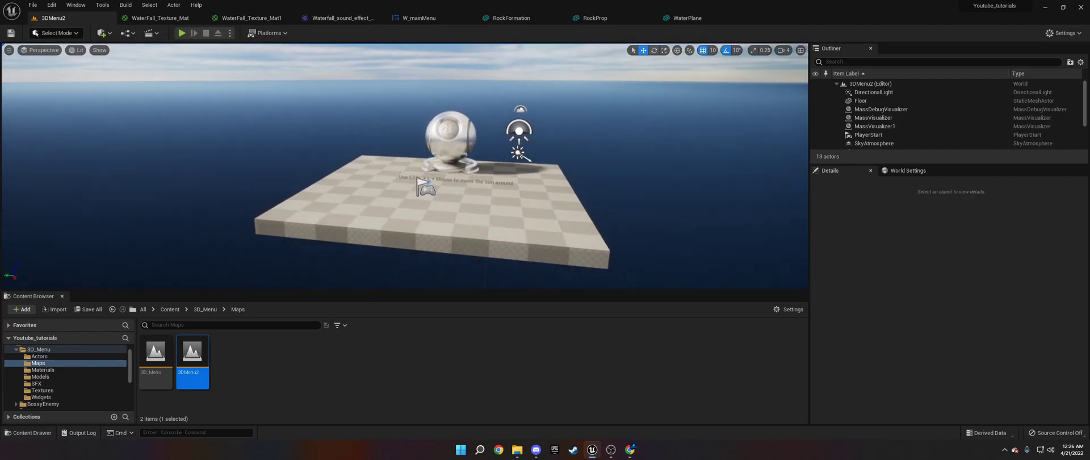
{"action": "left_click", "coordinate": [492, 227]}
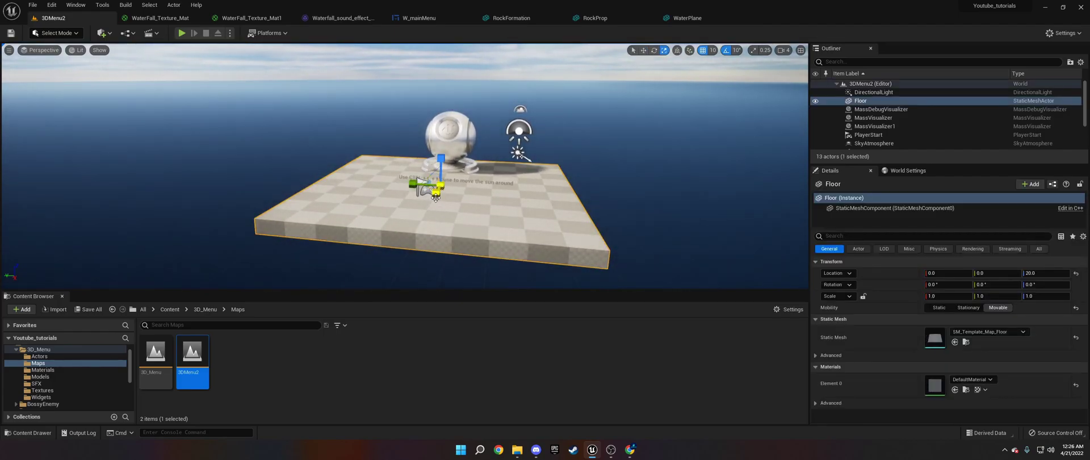
{"action": "left_click_drag", "start_coordinate": [435, 197], "coordinate": [397, 266]}
{"action": "left_click_drag", "start_coordinate": [413, 183], "coordinate": [383, 197]}
{"action": "left_click", "coordinate": [445, 128]}
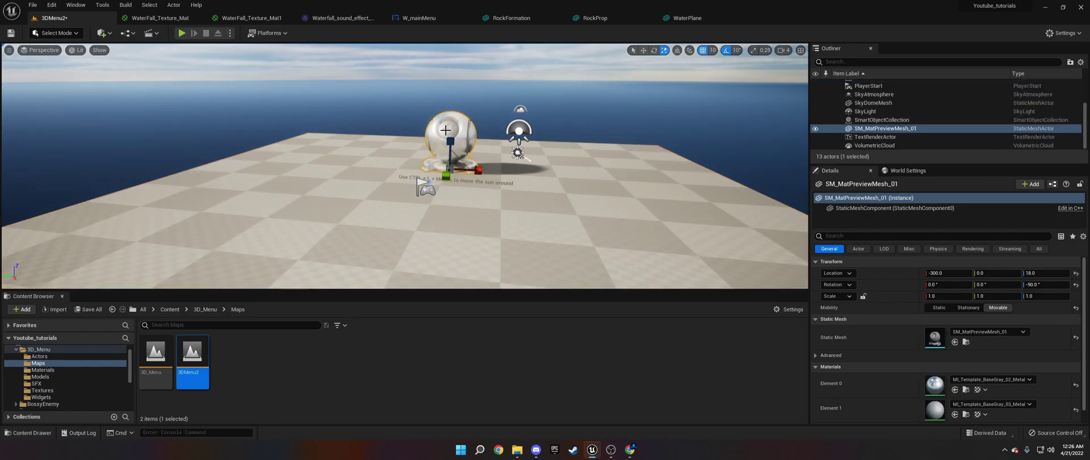
{"action": "key", "text": "Delete"}
{"action": "left_click", "coordinate": [459, 180]}
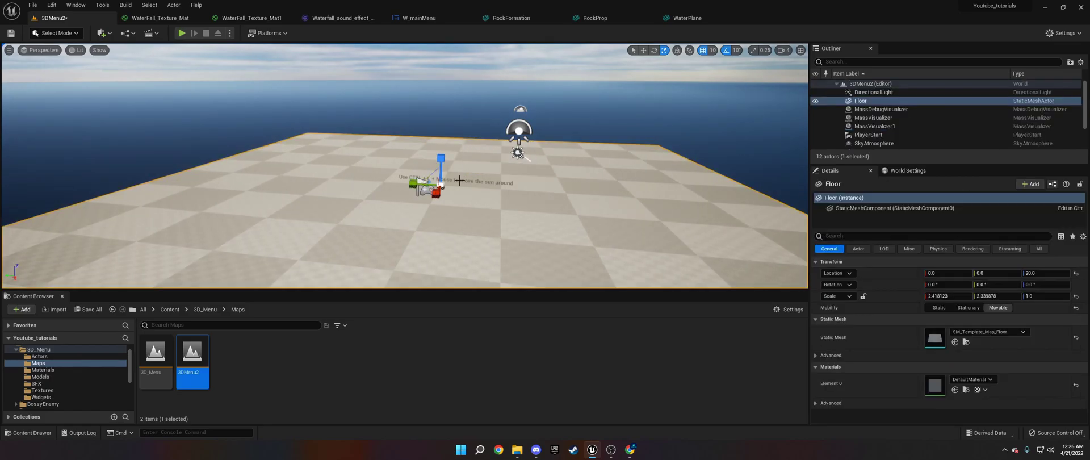
{"action": "key", "text": "Delete"}
{"action": "left_click", "coordinate": [463, 181]}
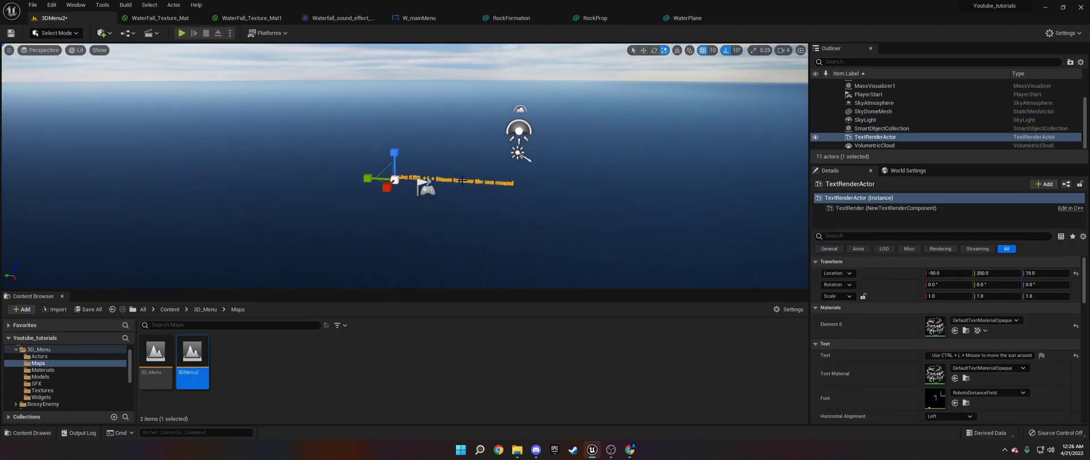
{"action": "key", "text": "Delete"}
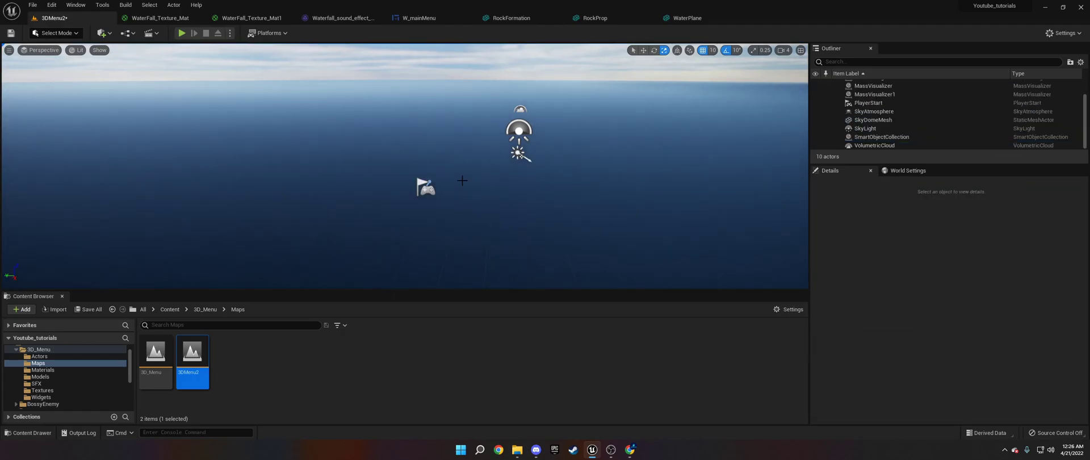
{"action": "key", "text": "ctrl+z"}
{"action": "key", "text": "ctrl+z"}
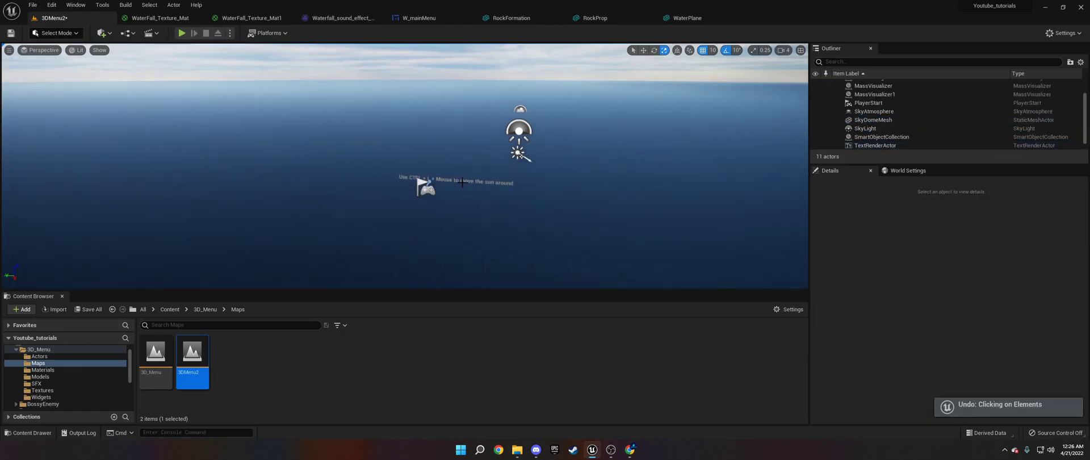
{"action": "left_click", "coordinate": [462, 182]}
{"action": "key", "text": "ctrl+z"}
{"action": "left_click", "coordinate": [472, 202]}
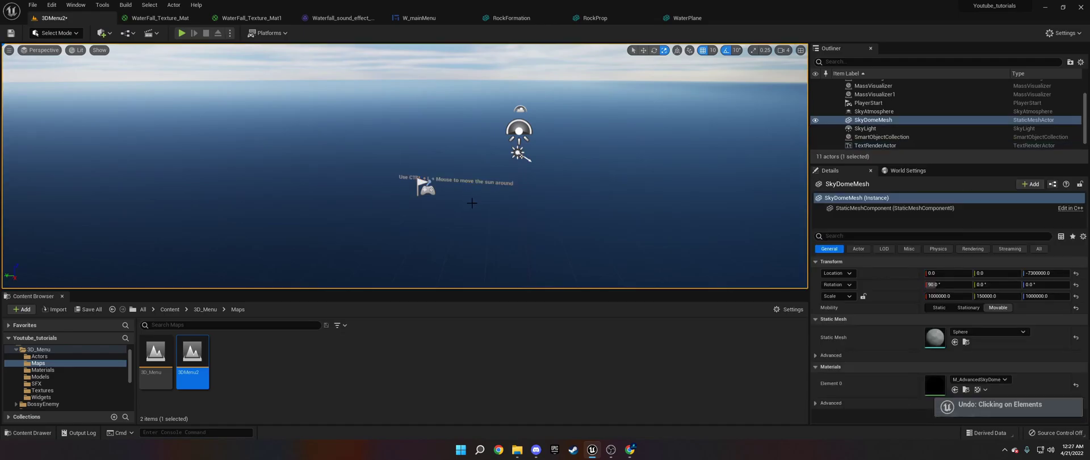
{"action": "key", "text": "ctrl+z"}
{"action": "key", "text": "ctrl+z"}
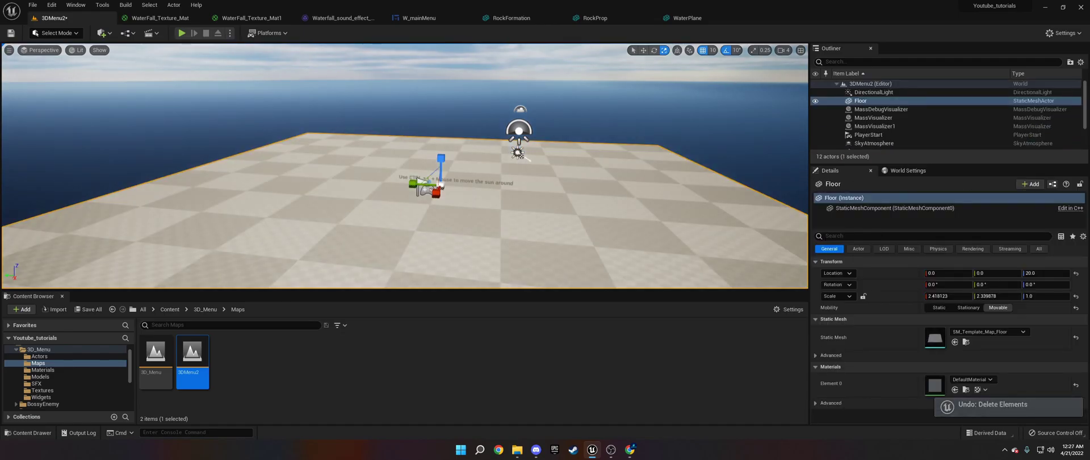
Step: Delete the instruction text actor and the player start from the level
{"action": "left_click", "coordinate": [469, 182]}
{"action": "key", "text": "Delete"}
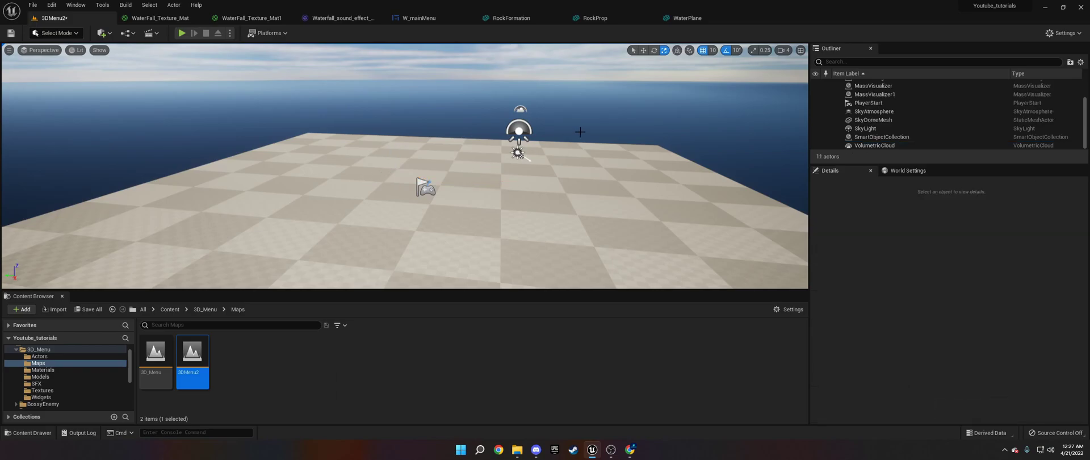
{"action": "right_click_drag", "start_coordinate": [480, 180], "coordinate": [431, 181]}
{"action": "key", "text": "w"}
{"action": "key", "text": "a"}
{"action": "left_click_drag", "start_coordinate": [490, 125], "coordinate": [541, 193]}
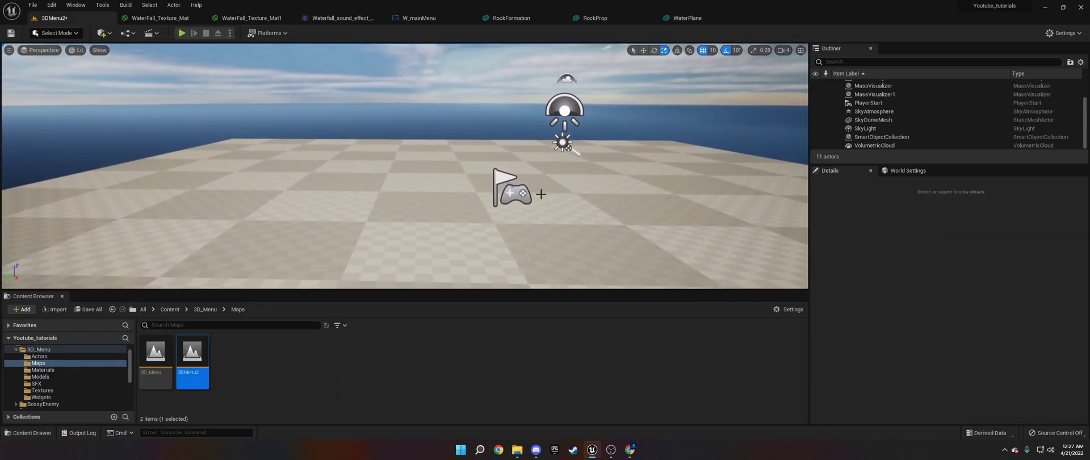
{"action": "left_click", "coordinate": [518, 192]}
{"action": "key", "text": "Delete"}
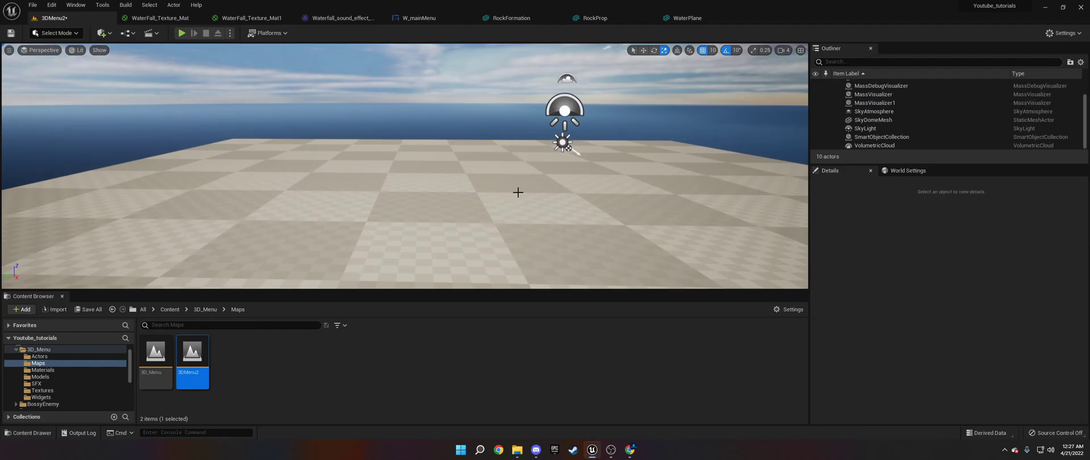
Step: Place the RockFormation model from the Models folder on the floor near the middle of the level
{"action": "right_click_drag", "start_coordinate": [518, 192], "coordinate": [494, 162]}
{"action": "key", "text": "d"}
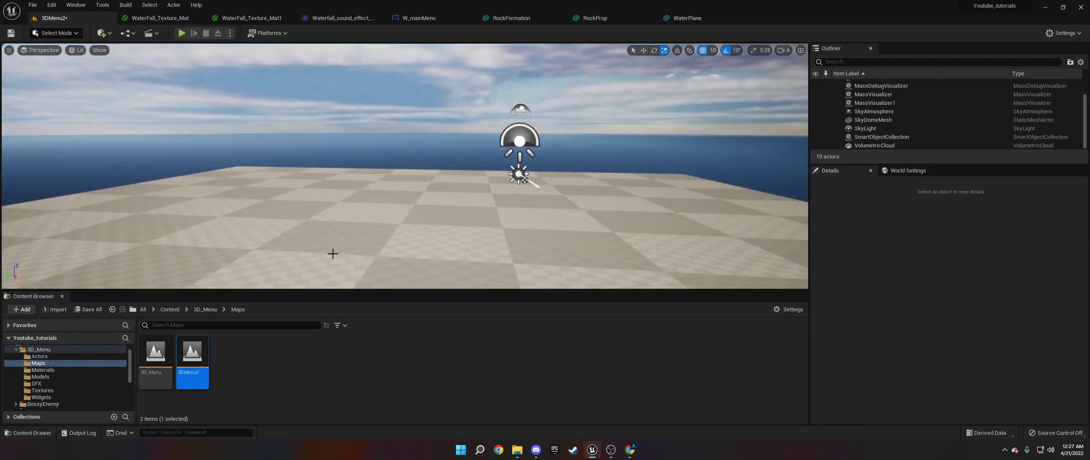
{"action": "left_click", "coordinate": [41, 376]}
{"action": "left_click_drag", "start_coordinate": [163, 362], "coordinate": [498, 189]}
Step: Place the WaterPlane model in front of the rock formation and lower it to a Z location of 0
{"action": "left_click_drag", "start_coordinate": [230, 352], "coordinate": [413, 258]}
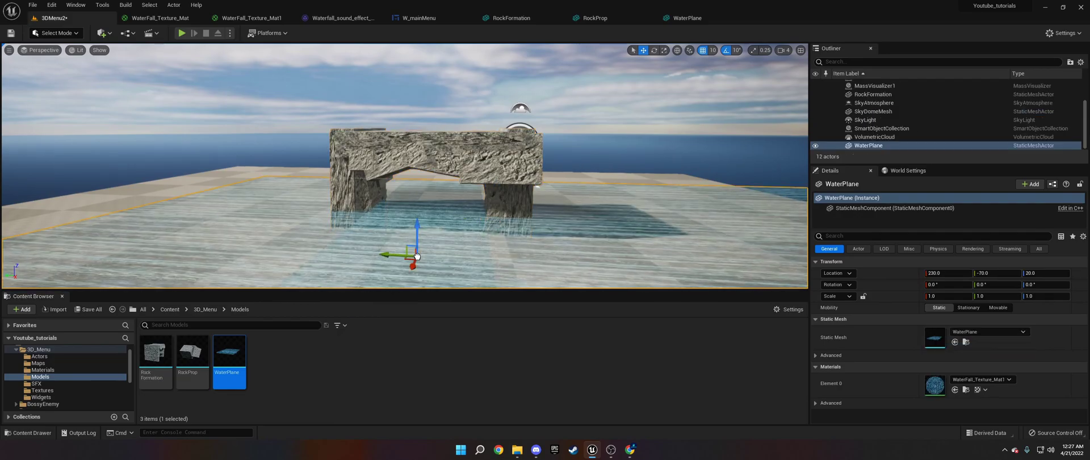
{"action": "right_click_drag", "start_coordinate": [414, 256], "coordinate": [397, 185]}
{"action": "left_click_drag", "start_coordinate": [391, 187], "coordinate": [389, 196]}
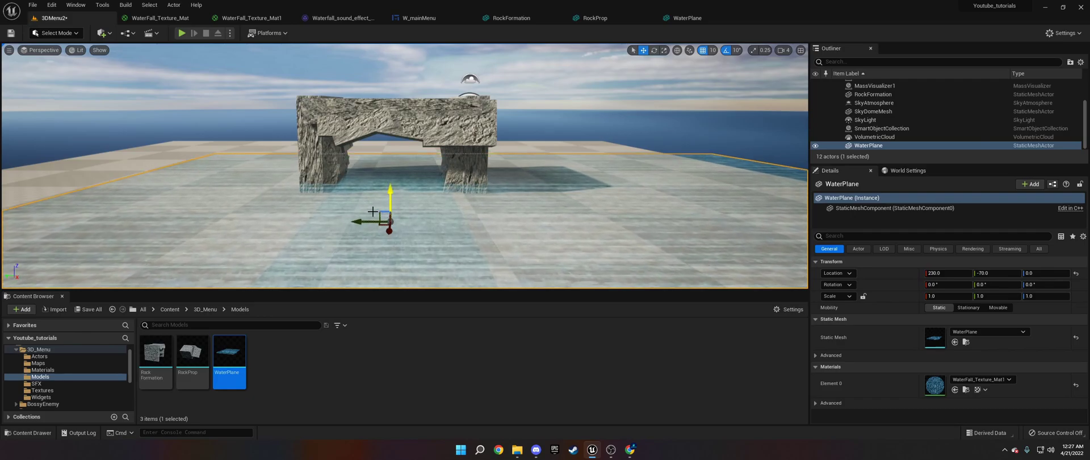
Step: Place RockProp models along both sides of the water and stack copies rotated -30° in Y against both sides of the arch
{"action": "left_click_drag", "start_coordinate": [192, 355], "coordinate": [220, 232]}
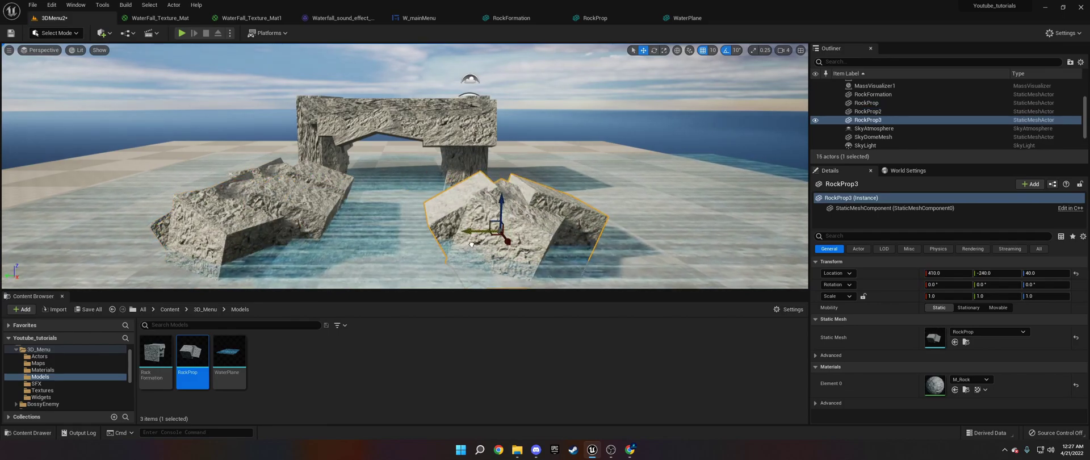
{"action": "left_click_drag", "start_coordinate": [545, 242], "coordinate": [525, 221], "text": "alt"}
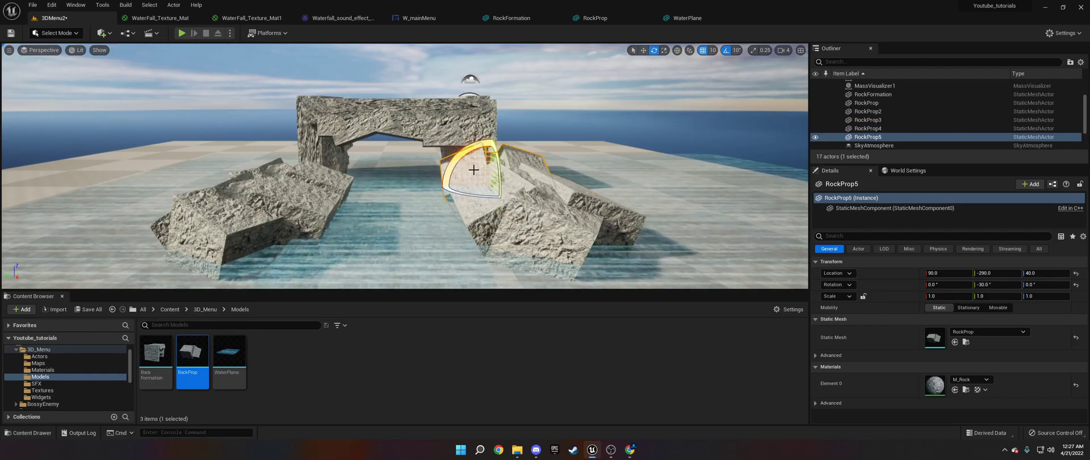
{"action": "left_click_drag", "start_coordinate": [490, 162], "coordinate": [500, 113], "text": "alt"}
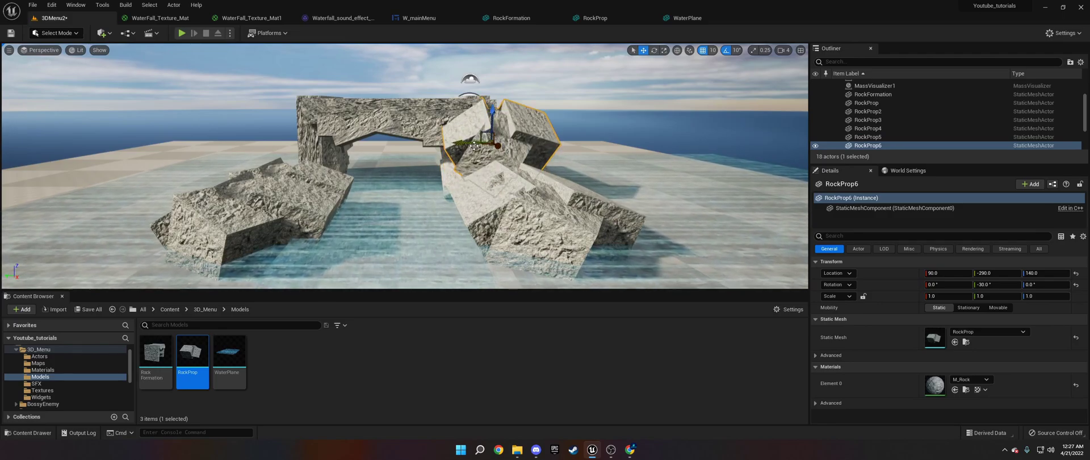
{"action": "left_click_drag", "start_coordinate": [475, 146], "coordinate": [282, 165], "text": "alt"}
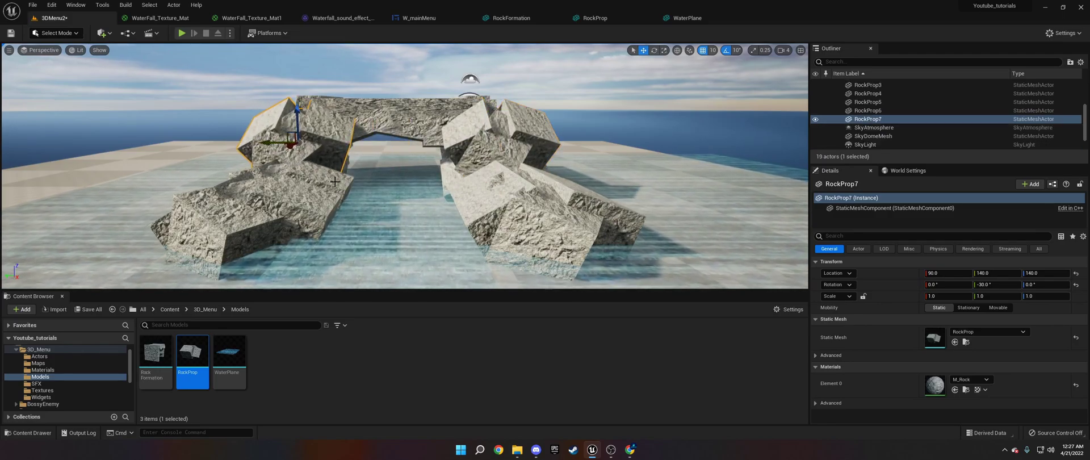
Step: Copy the tilted rock prop behind the rock formation and stack several copies there to close off its back
{"action": "right_click_drag", "start_coordinate": [335, 182], "coordinate": [227, 187]}
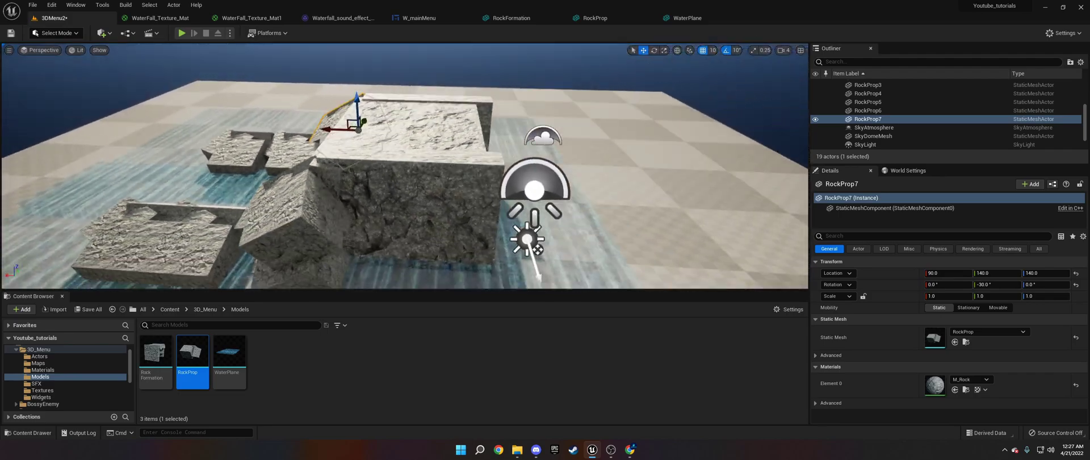
{"action": "right_click_drag", "start_coordinate": [279, 166], "coordinate": [279, 166]}
{"action": "left_click_drag", "start_coordinate": [316, 130], "coordinate": [480, 164], "text": "alt"}
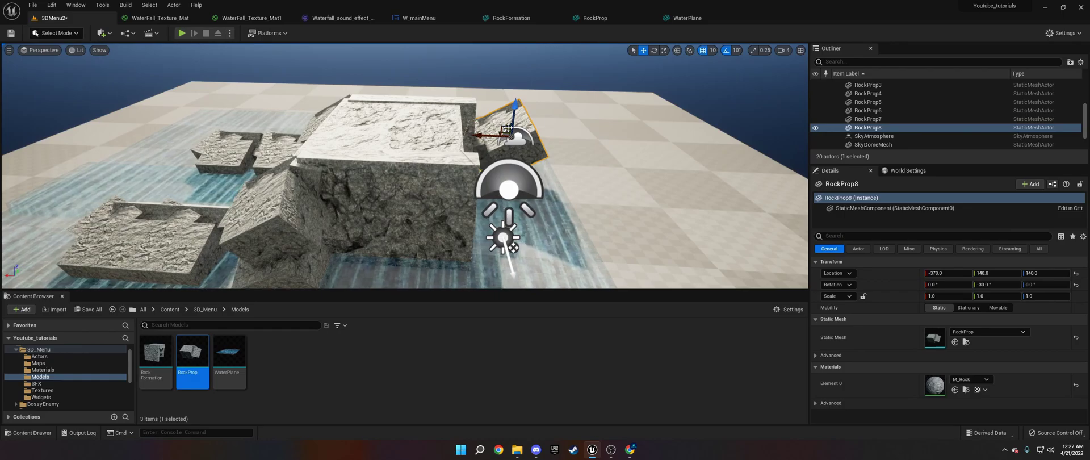
{"action": "left_click_drag", "start_coordinate": [508, 128], "coordinate": [532, 169], "text": "alt"}
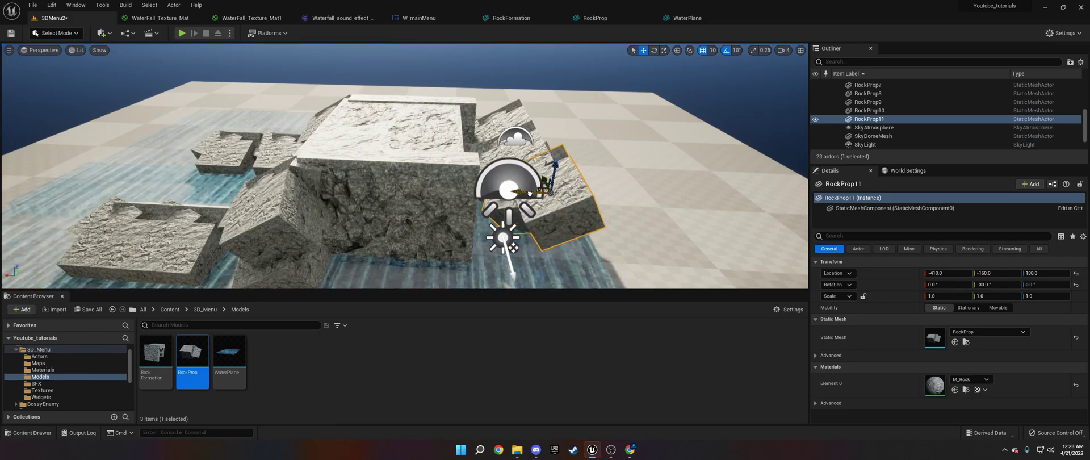
{"action": "left_click_drag", "start_coordinate": [522, 190], "coordinate": [508, 121], "text": "alt"}
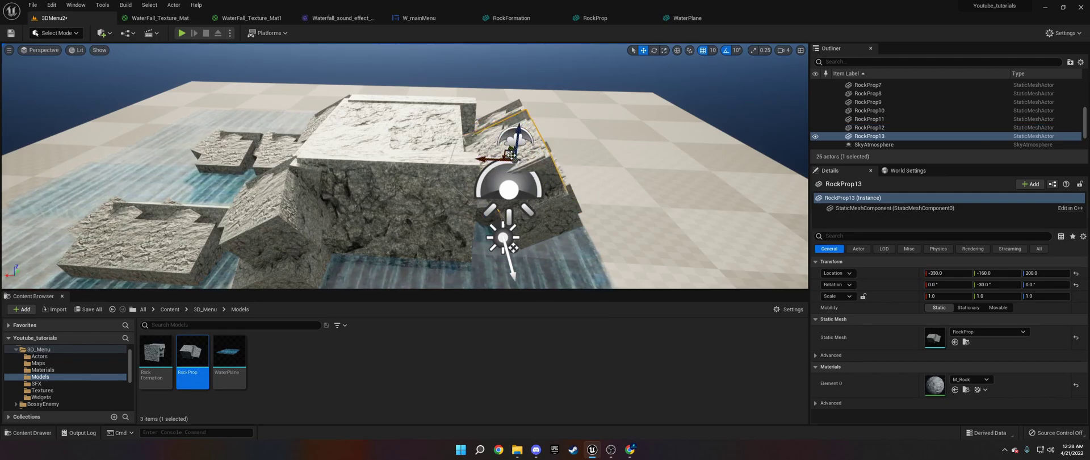
{"action": "left_click_drag", "start_coordinate": [511, 154], "coordinate": [515, 124]}
Step: Fill the gaps inside the cave under the arch with two more copies of the tilted rock prop
{"action": "right_click_drag", "start_coordinate": [514, 124], "coordinate": [461, 187]}
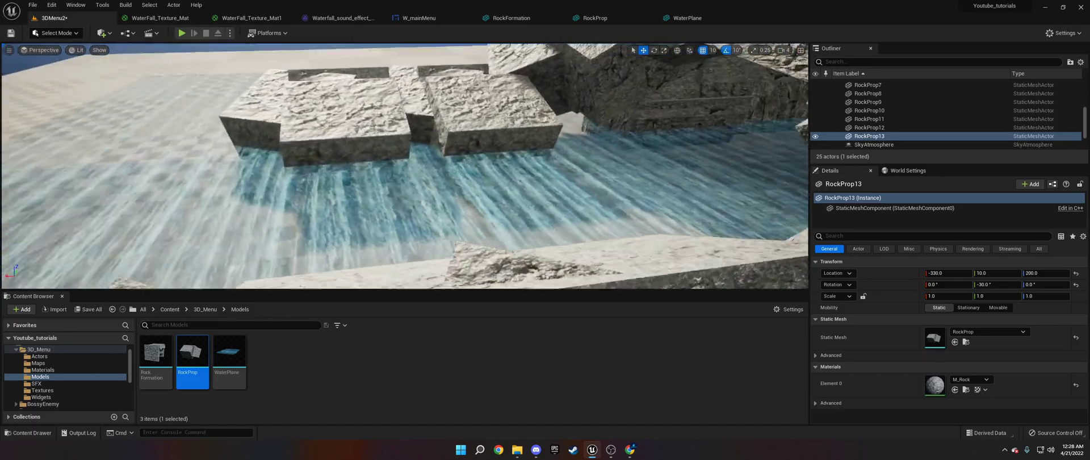
{"action": "right_click_drag", "start_coordinate": [418, 106], "coordinate": [545, 72]}
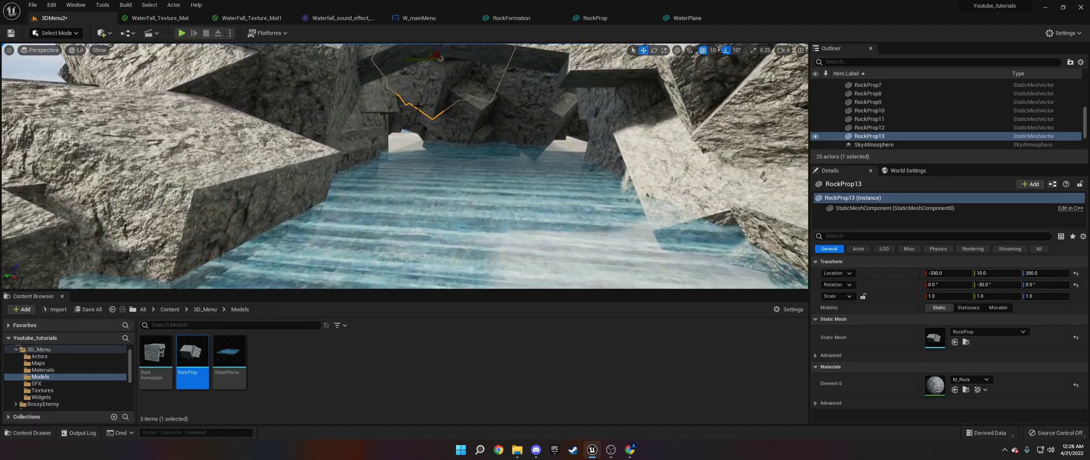
{"action": "left_click_drag", "start_coordinate": [436, 57], "coordinate": [426, 73], "text": "alt"}
{"action": "right_click_drag", "start_coordinate": [425, 73], "coordinate": [423, 37]}
{"action": "left_click_drag", "start_coordinate": [410, 94], "coordinate": [409, 150]}
{"action": "left_click_drag", "start_coordinate": [384, 187], "coordinate": [497, 206], "text": "alt"}
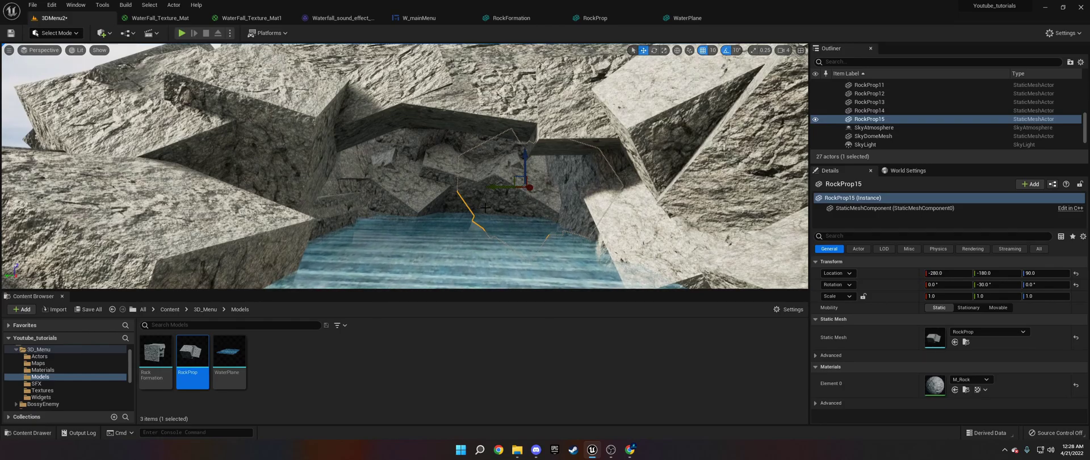
Step: Add a cube in front of the arch at location 50, -80, 130, scaled to about 2.61 in Y and 2.29 in Z
{"action": "scroll", "coordinate": [485, 208], "scroll_direction": "down", "scroll_amount": 10}
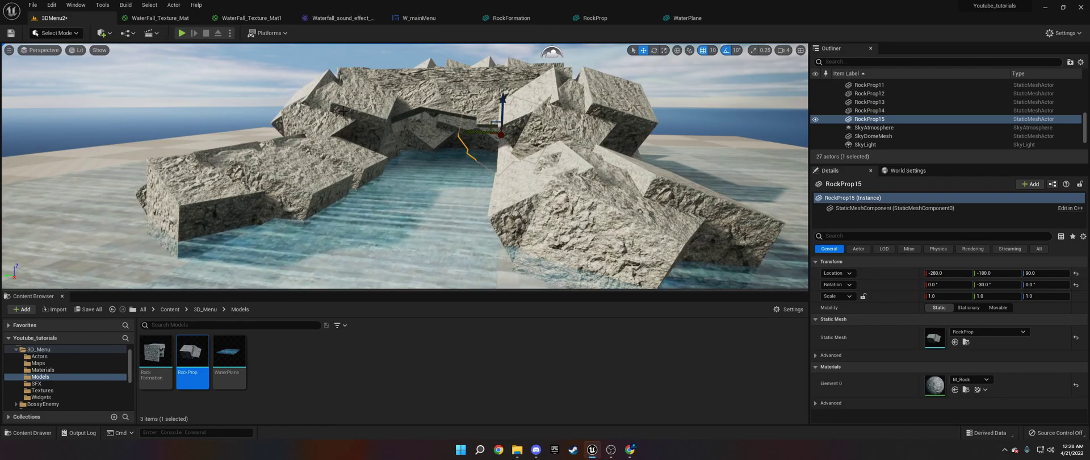
{"action": "left_click", "coordinate": [102, 33]}
{"action": "mouse_move", "coordinate": [138, 122]}
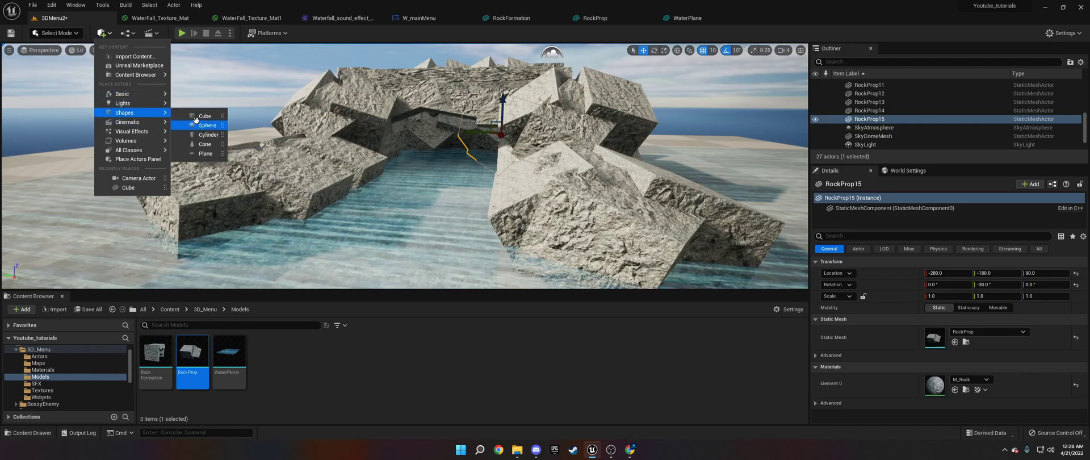
{"action": "left_click", "coordinate": [200, 116]}
{"action": "left_click_drag", "start_coordinate": [404, 150], "coordinate": [411, 97]}
{"action": "left_click_drag", "start_coordinate": [382, 121], "coordinate": [404, 94]}
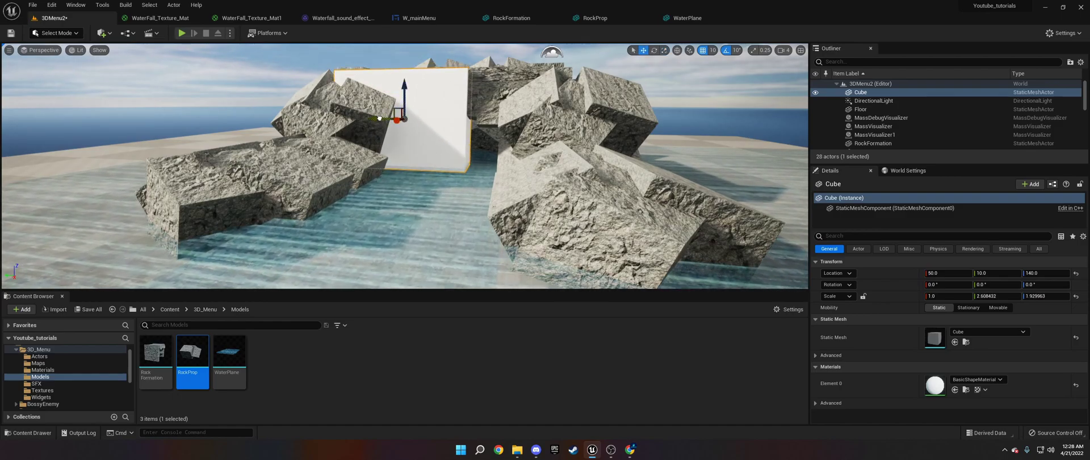
{"action": "key", "text": "w"}
{"action": "left_click_drag", "start_coordinate": [375, 125], "coordinate": [423, 126]}
{"action": "mouse_move", "coordinate": [448, 94]}
{"action": "left_mouse_down"}
{"action": "mouse_move", "coordinate": [448, 105]}
{"action": "mouse_move", "coordinate": [449, 86]}
{"action": "left_mouse_up"}
{"action": "key", "text": "r"}
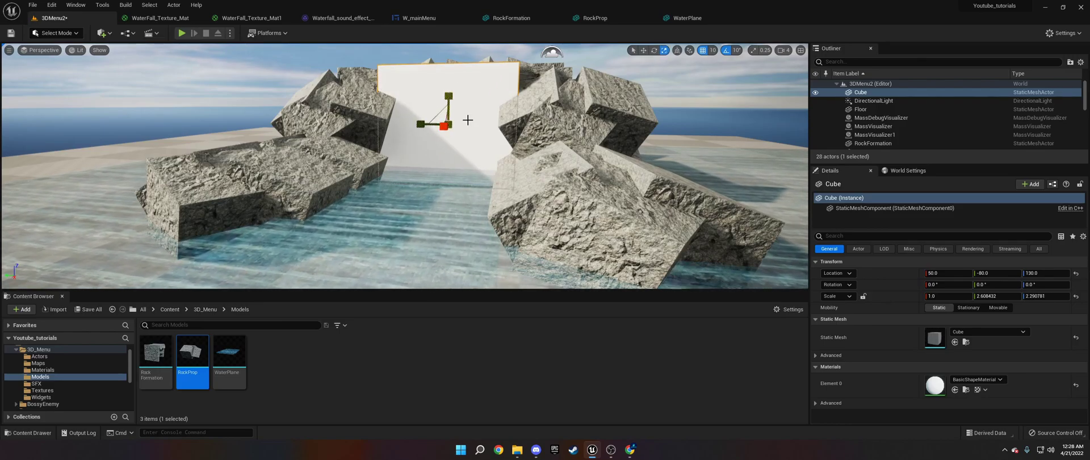
Step: Assign the WaterFall_Texture_Mat material to the cube
{"action": "left_click", "coordinate": [972, 379]}
{"action": "type", "text": "water"}
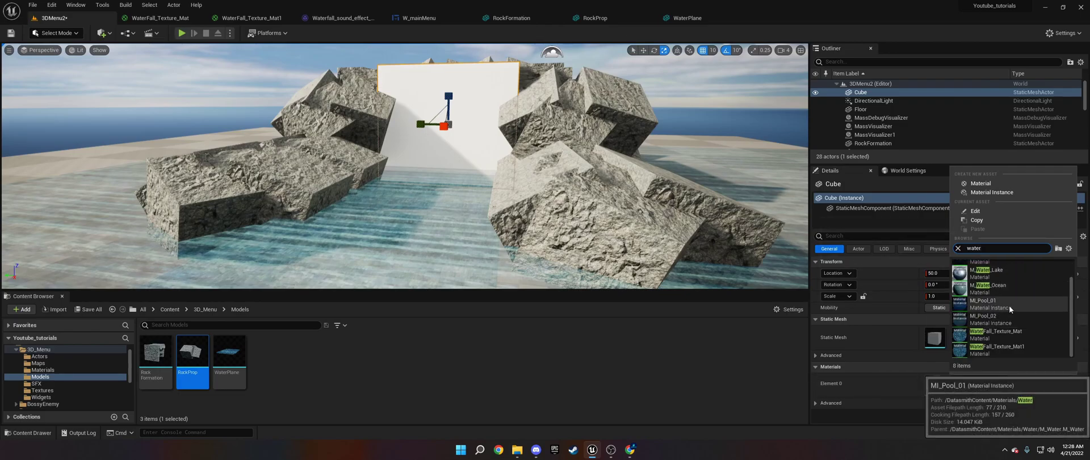
{"action": "left_click", "coordinate": [1022, 335]}
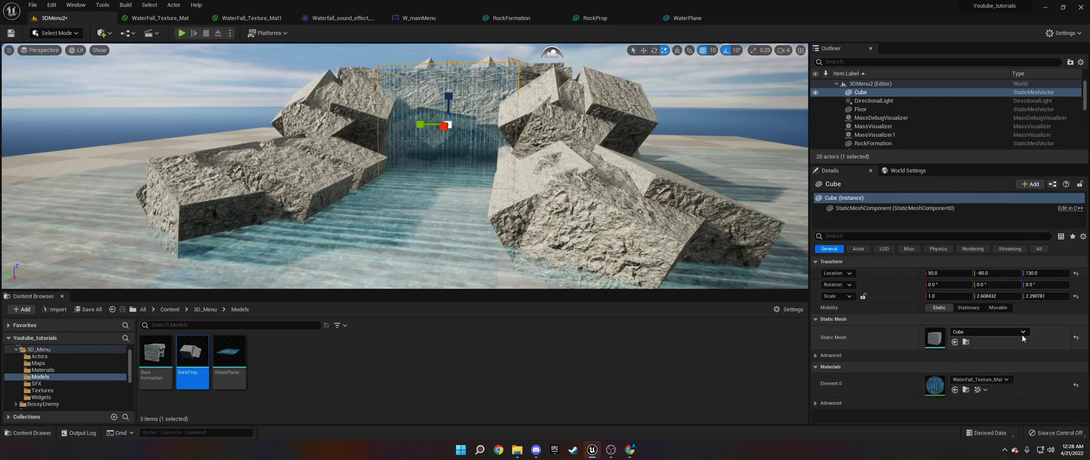
Step: Locate the cube's material in the Textures folder and open WaterFall_Texture and the WaterFall_Texture_Mat graph to view them
{"action": "left_click", "coordinate": [967, 390]}
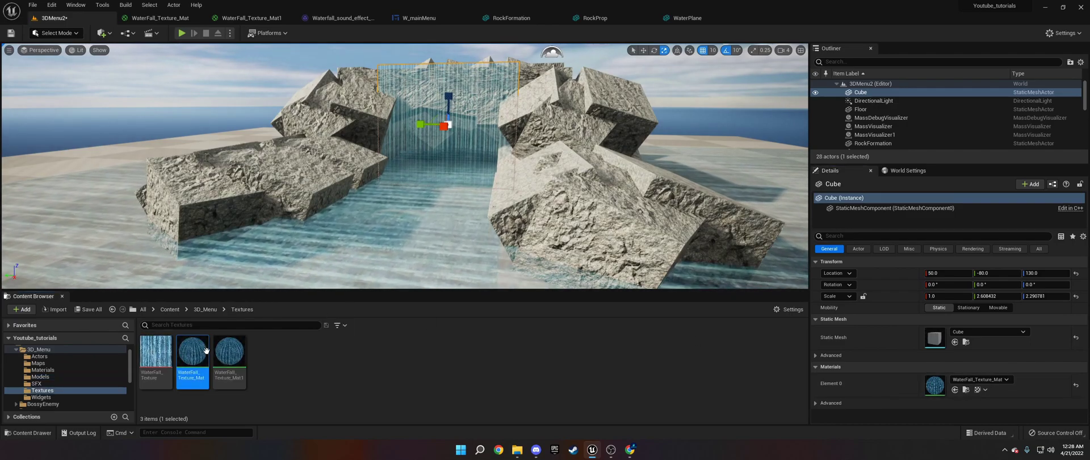
{"action": "double_click", "coordinate": [167, 350]}
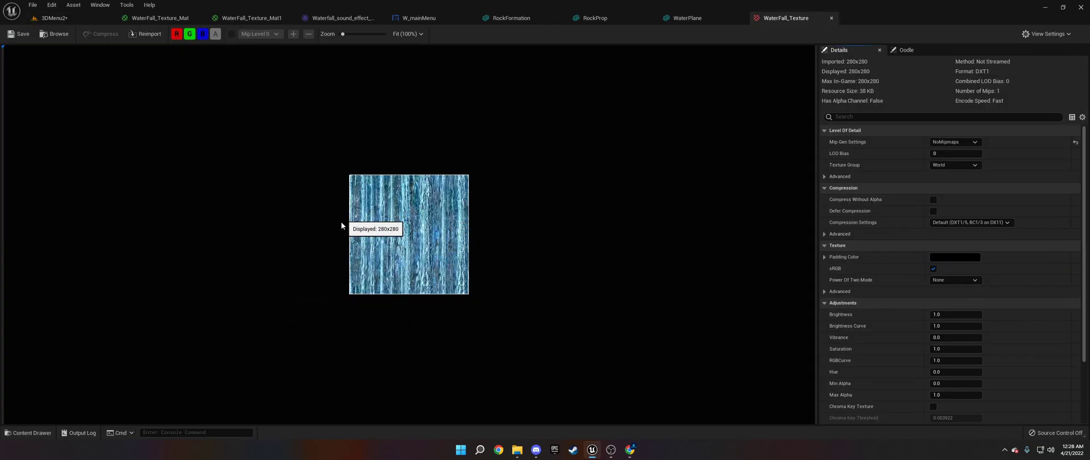
{"action": "left_click", "coordinate": [63, 19]}
{"action": "double_click", "coordinate": [194, 350]}
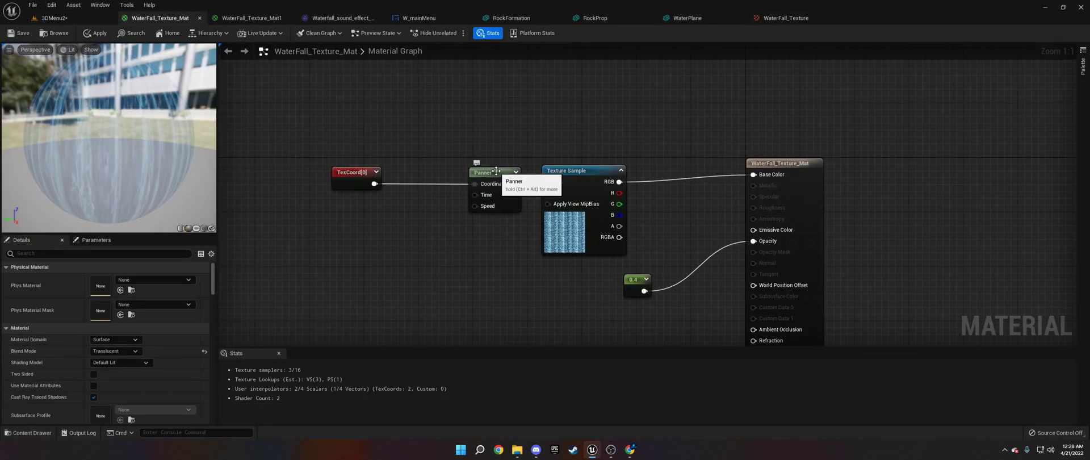
{"action": "left_click_drag", "start_coordinate": [496, 175], "coordinate": [487, 174]}
{"action": "right_click", "coordinate": [452, 253]}
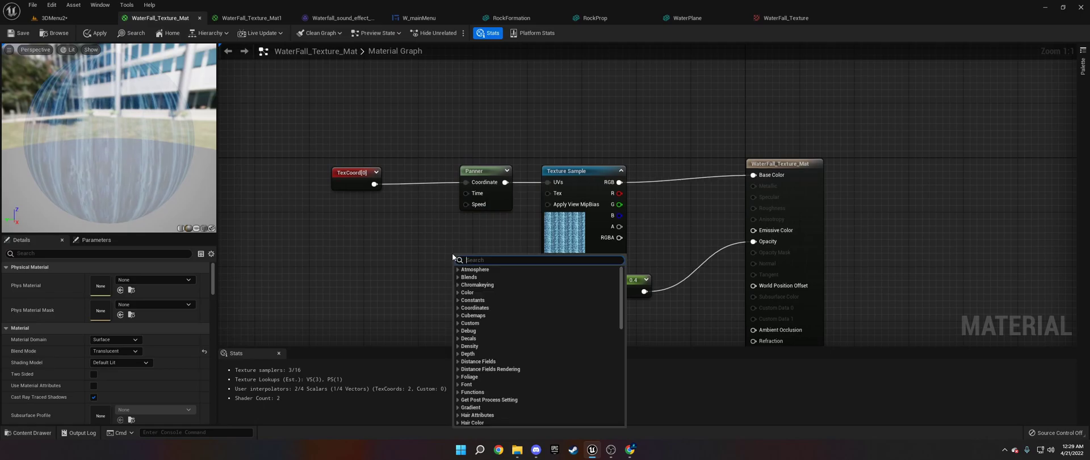
{"action": "type", "text": "panner"}
{"action": "key", "text": "Return"}
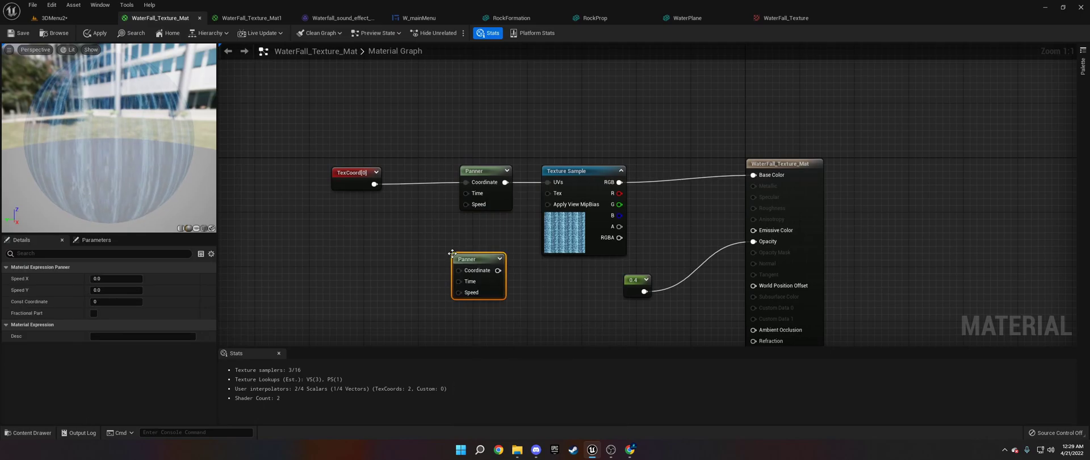
{"action": "key", "text": "Delete"}
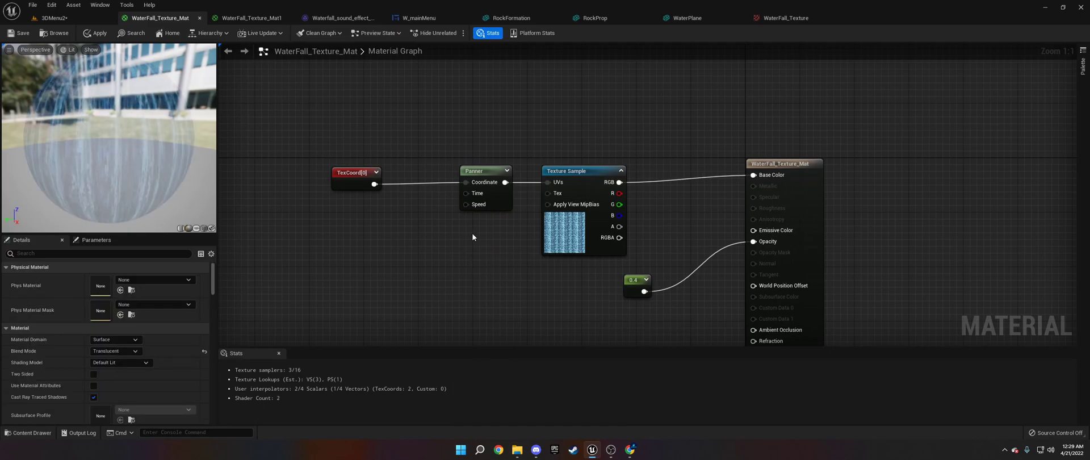
Step: Examine the texture coordinate tiling, the Panner speed and the main material node's settings
{"action": "left_click", "coordinate": [335, 177]}
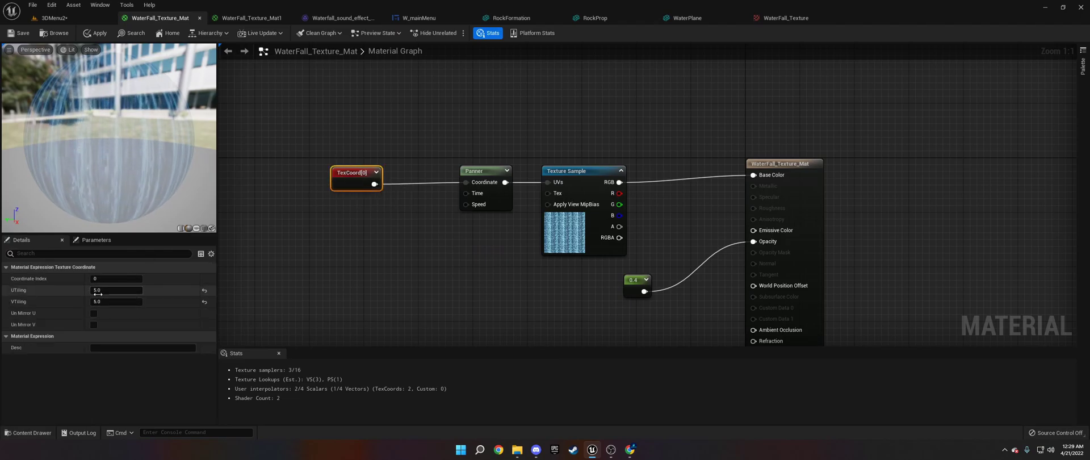
{"action": "left_click", "coordinate": [473, 170]}
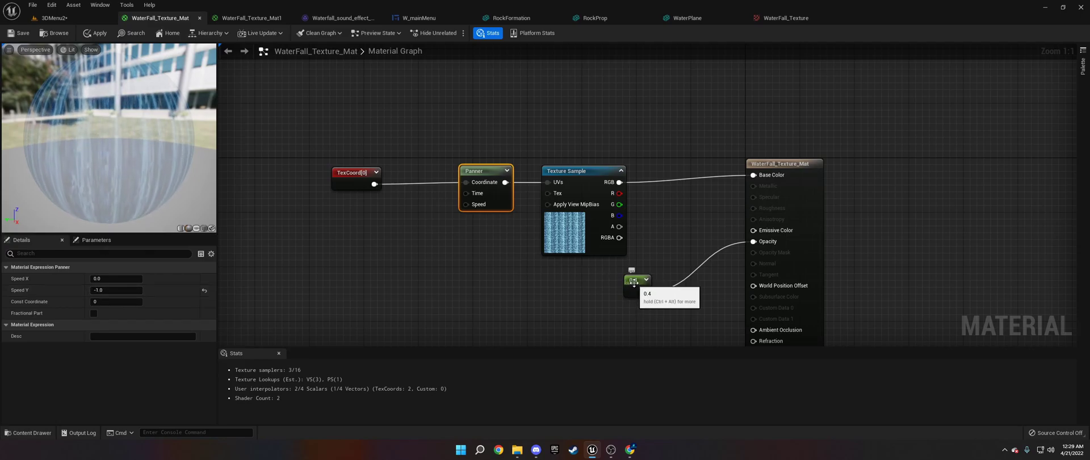
{"action": "left_click", "coordinate": [806, 205]}
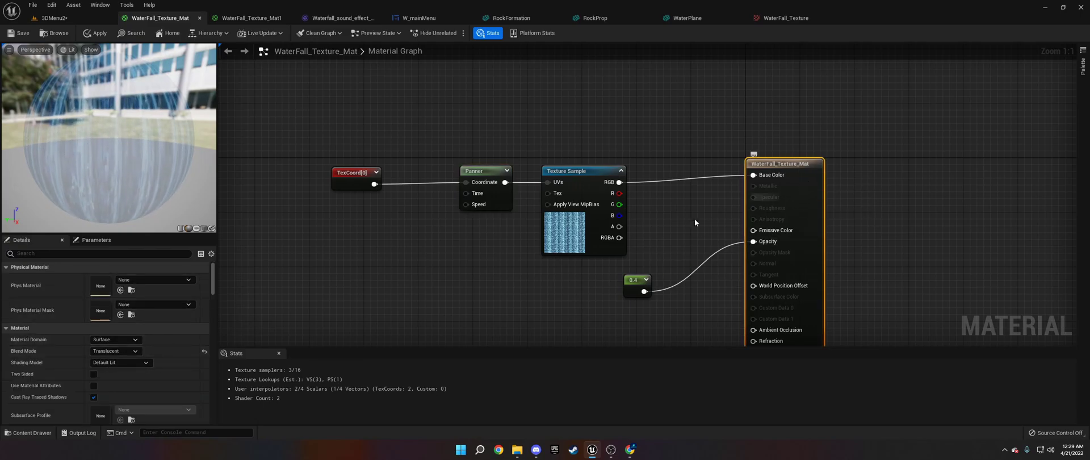
Step: Try the Opaque blend mode on the waterfall material and set it back to Translucent
{"action": "left_click", "coordinate": [106, 351]}
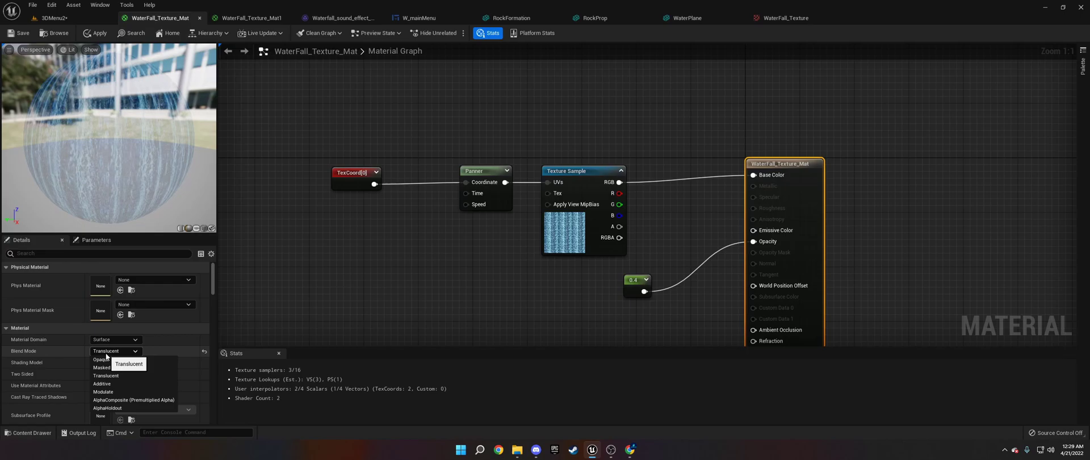
{"action": "left_click", "coordinate": [108, 359]}
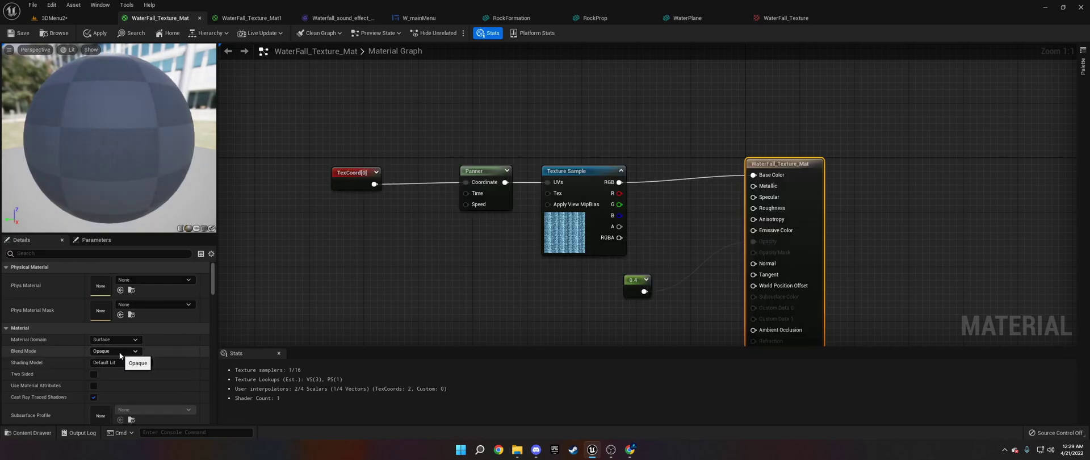
{"action": "left_click", "coordinate": [115, 351]}
{"action": "left_click", "coordinate": [112, 375]}
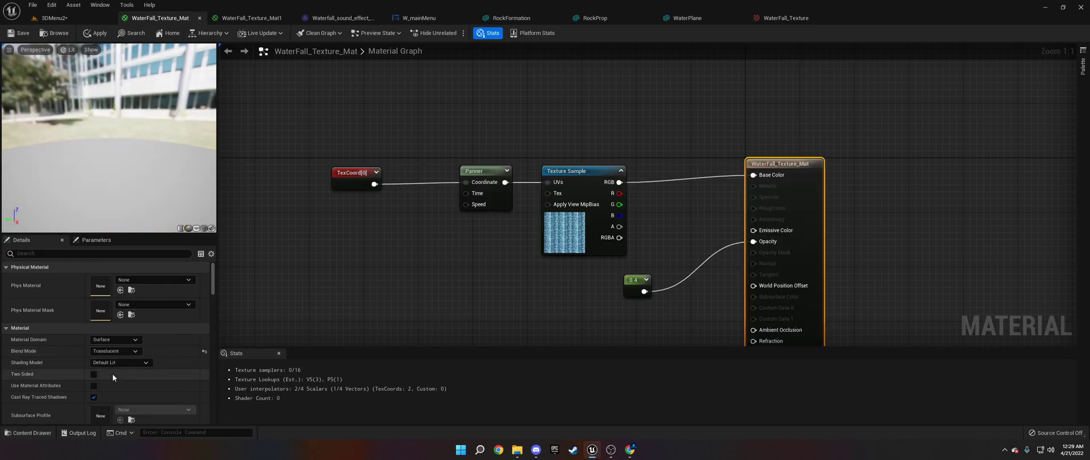
Step: Save the WaterFall_Texture_Mat material and return to the 3DMenu2 level
{"action": "left_click", "coordinate": [17, 33]}
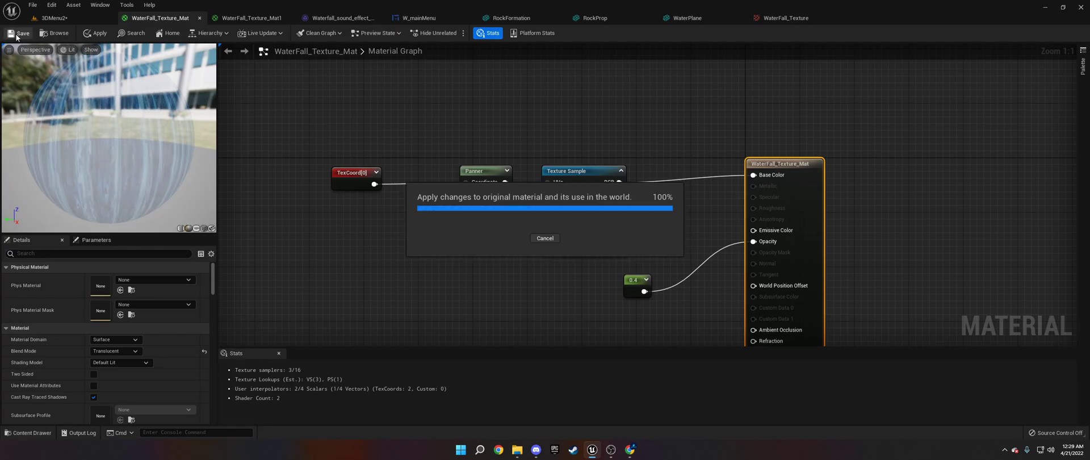
{"action": "left_click", "coordinate": [71, 18]}
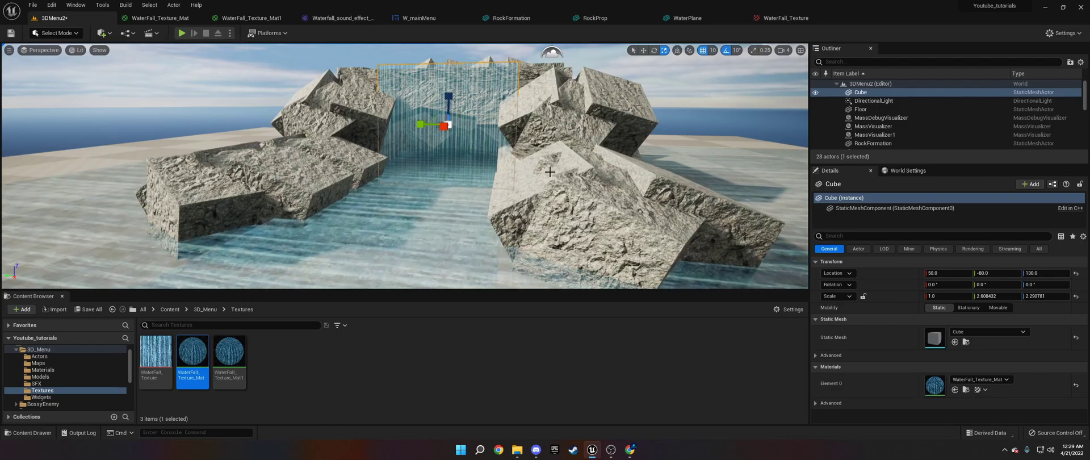
Step: Rotate the sun's light direction to a low angle for darker, dusk-like lighting over the waterfall scene
{"action": "right_click_drag", "start_coordinate": [527, 141], "coordinate": [550, 172]}
{"action": "key", "text": "w"}
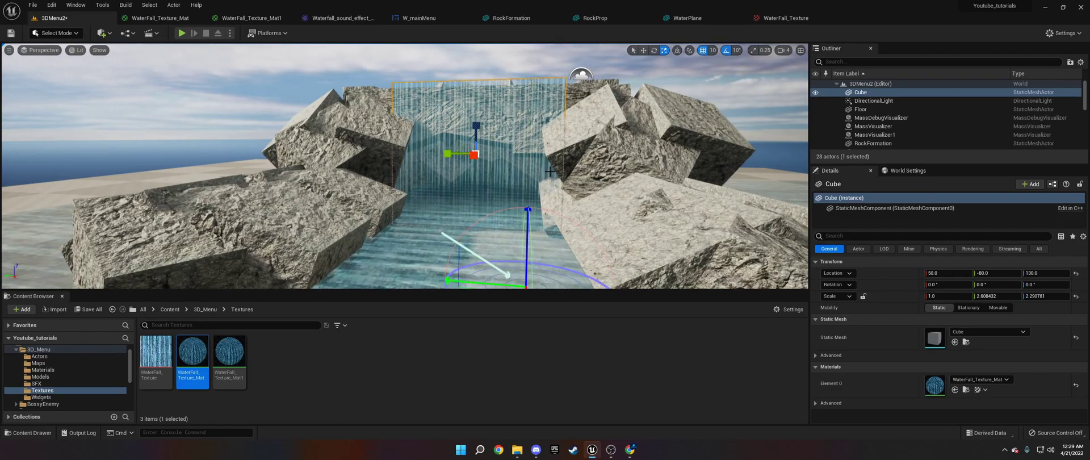
{"action": "key", "text": "ctrl+l"}
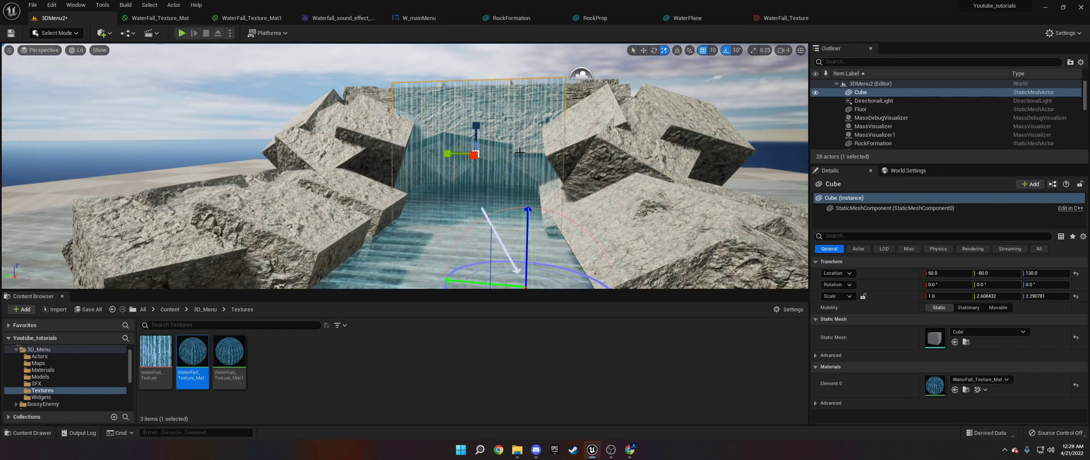
{"action": "key", "text": "ctrl+l"}
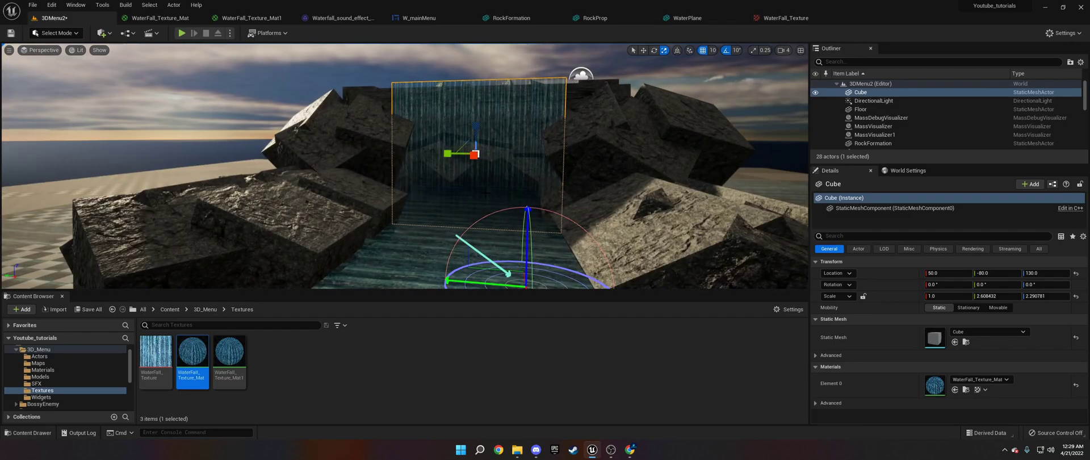
{"action": "key", "text": "ctrl+l"}
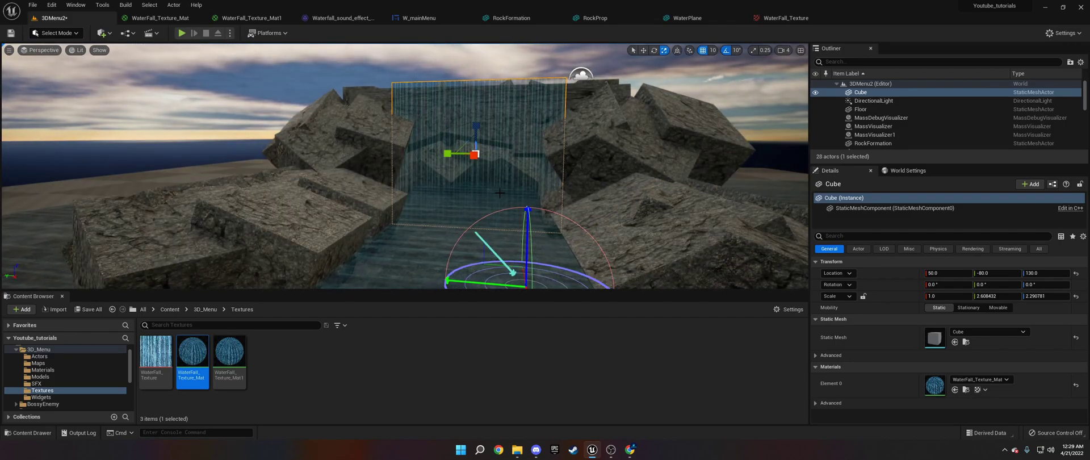
Step: Try several sun directions, including sunset and full darkness, and settle on soft cloudy daylight over the waterfall scene
{"action": "key", "text": "ctrl+l"}
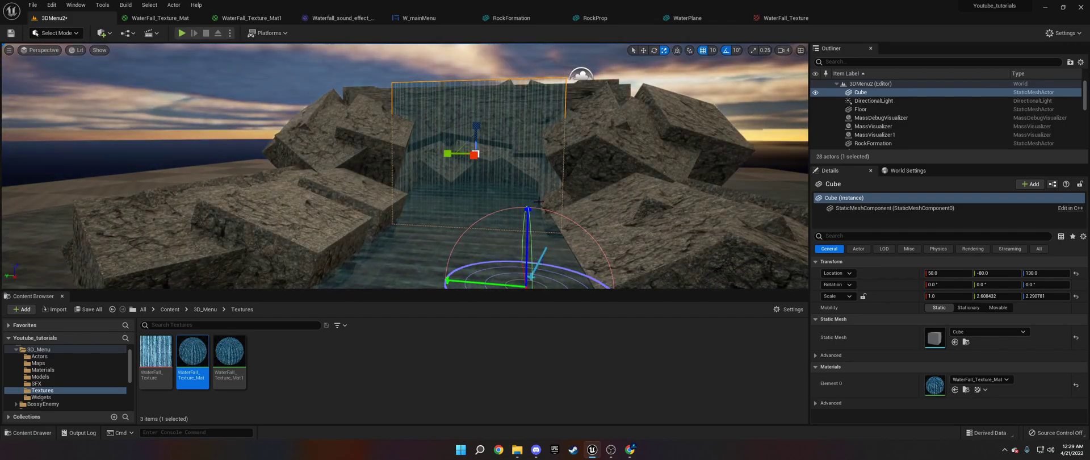
{"action": "key", "text": "ctrl+l"}
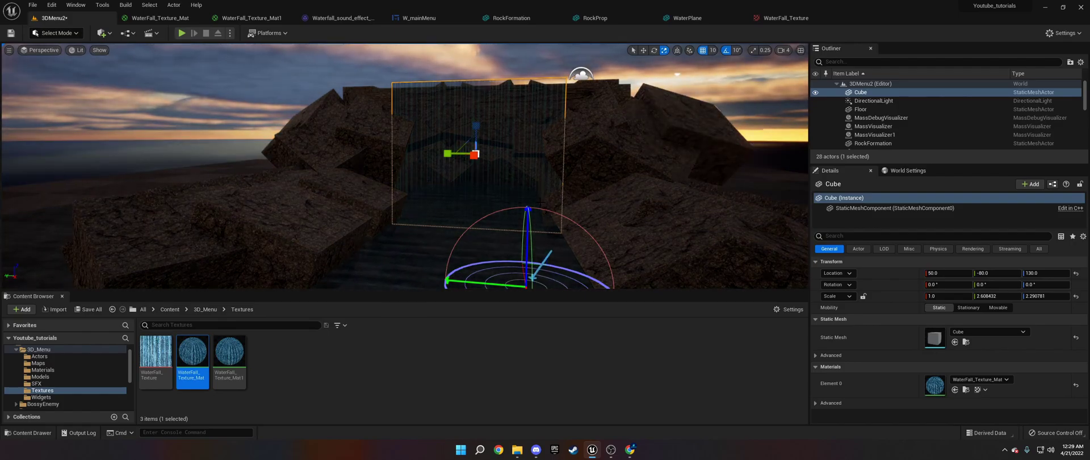
{"action": "key", "text": "ctrl+l"}
{"action": "key", "text": "ctrl+l"}
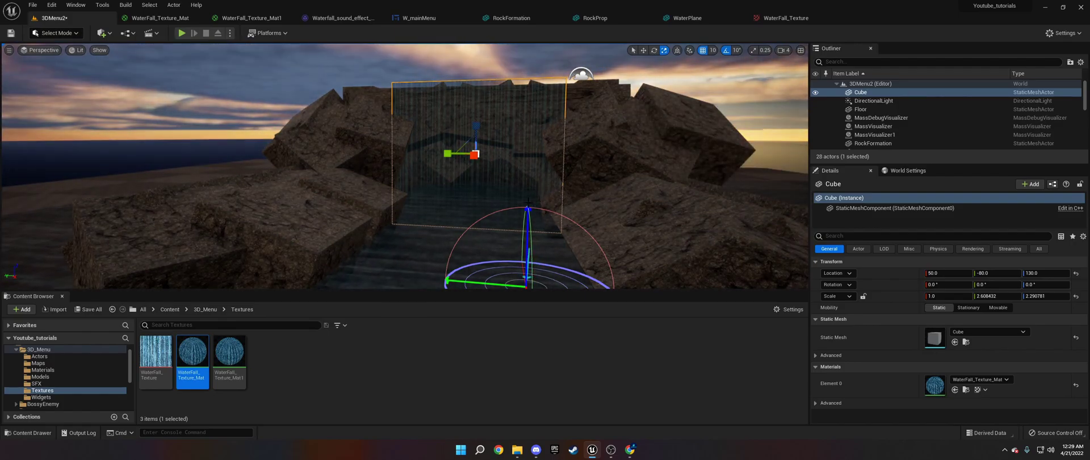
{"action": "key", "text": "ctrl+l"}
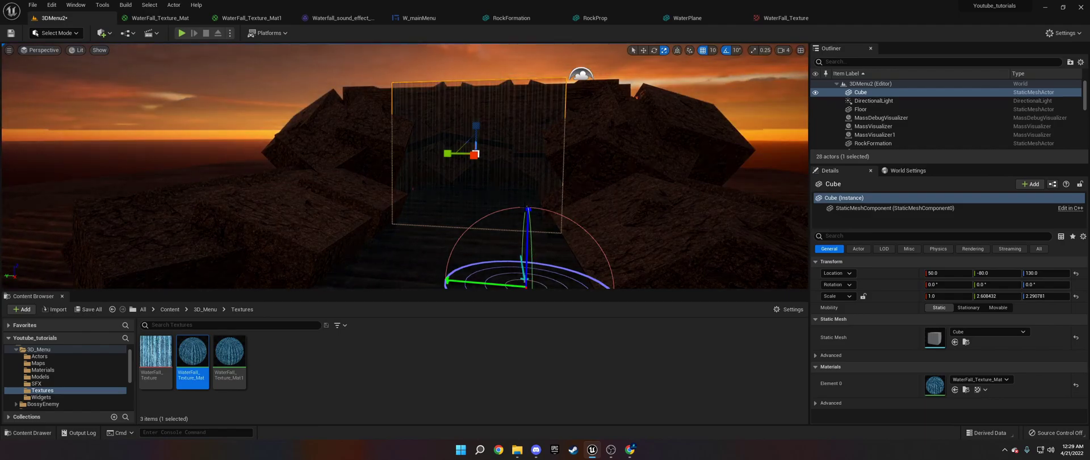
{"action": "key", "text": "ctrl+l"}
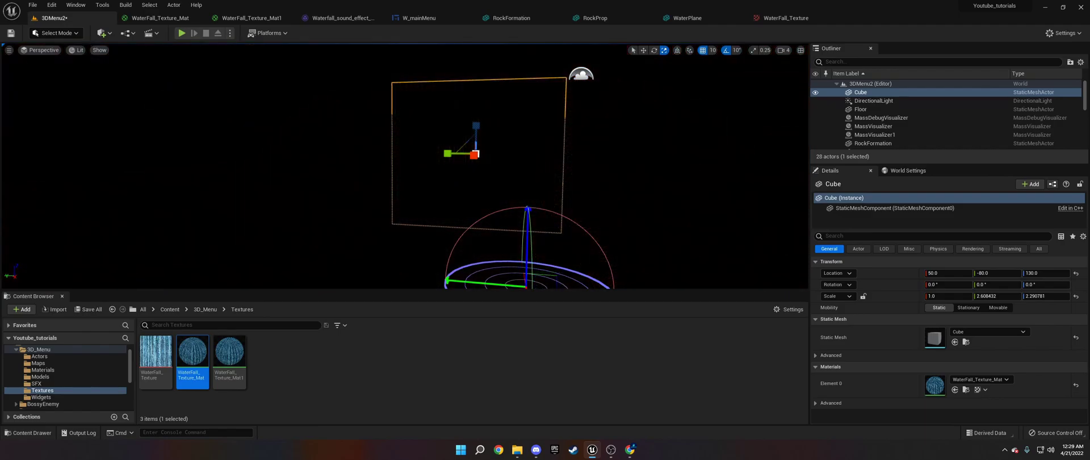
{"action": "key", "text": "ctrl+l"}
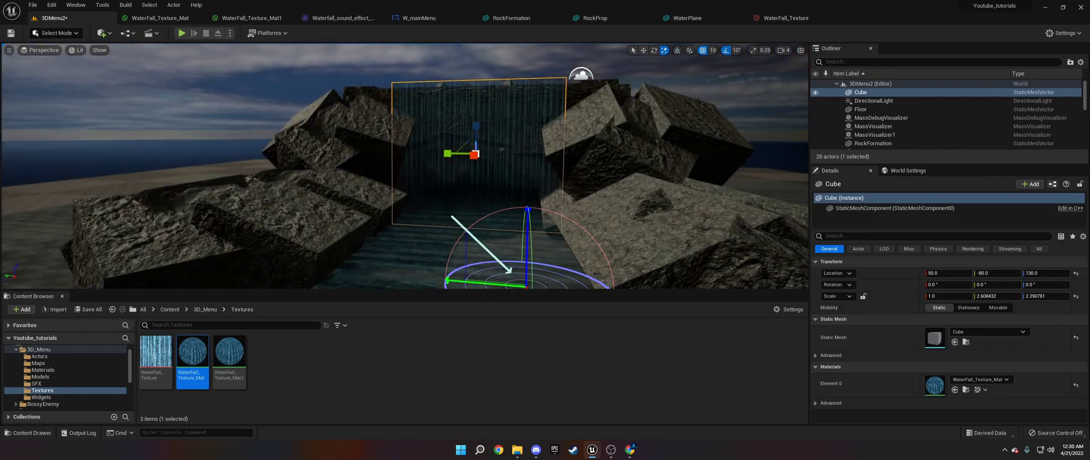
{"action": "key", "text": "ctrl+l"}
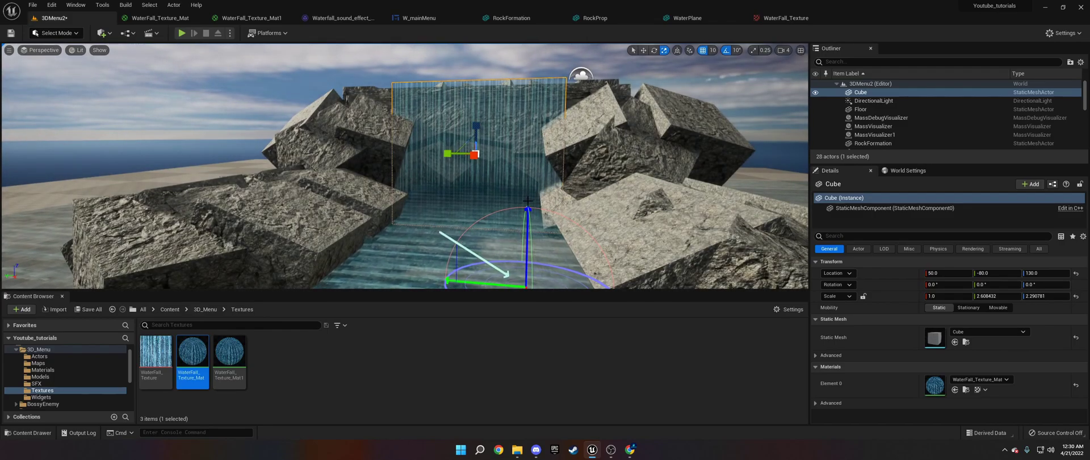
{"action": "key", "text": "ctrl+l"}
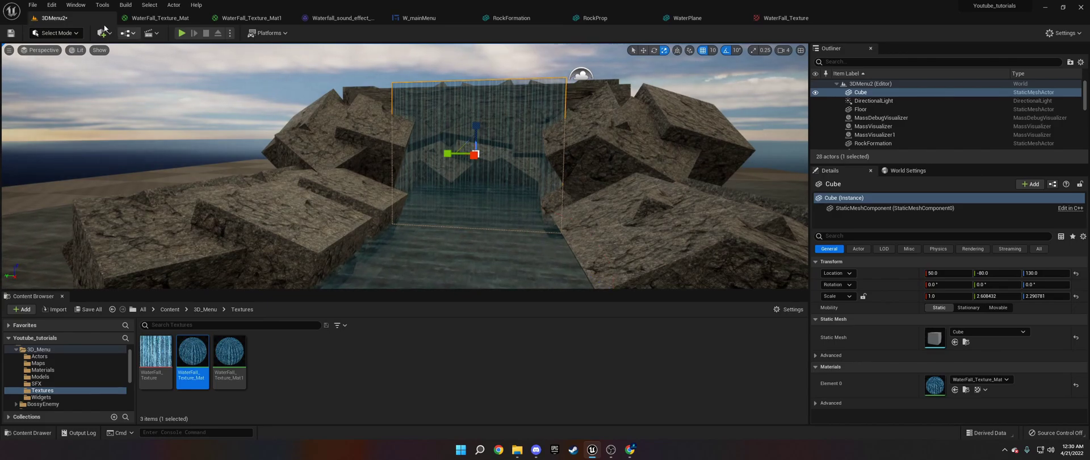
{"action": "left_click", "coordinate": [33, 4]}
{"action": "left_click", "coordinate": [72, 32]}
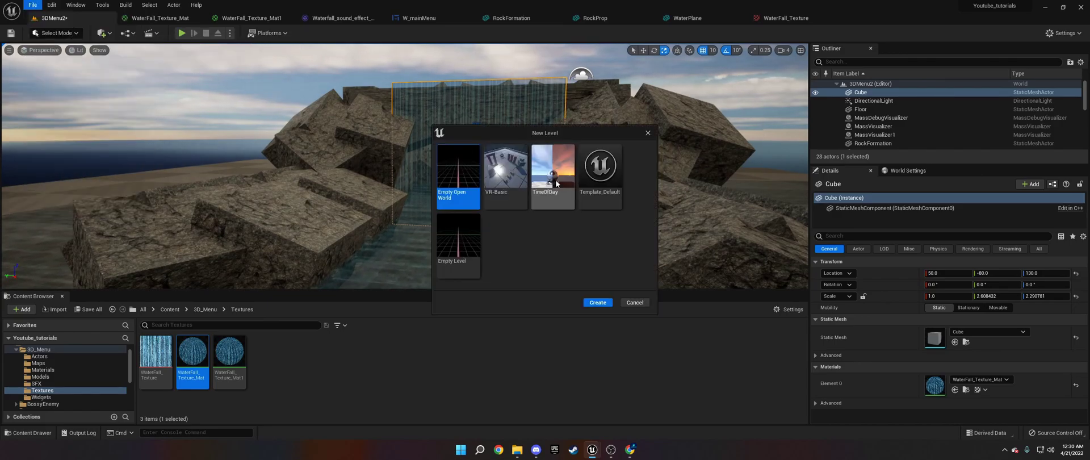
{"action": "left_click", "coordinate": [641, 304]}
Step: Search the placeable actors for camera and place a Camera Actor over the water in front of the waterfall
{"action": "key", "text": "w"}
{"action": "right_click_drag", "start_coordinate": [546, 227], "coordinate": [579, 207]}
{"action": "key", "text": "w"}
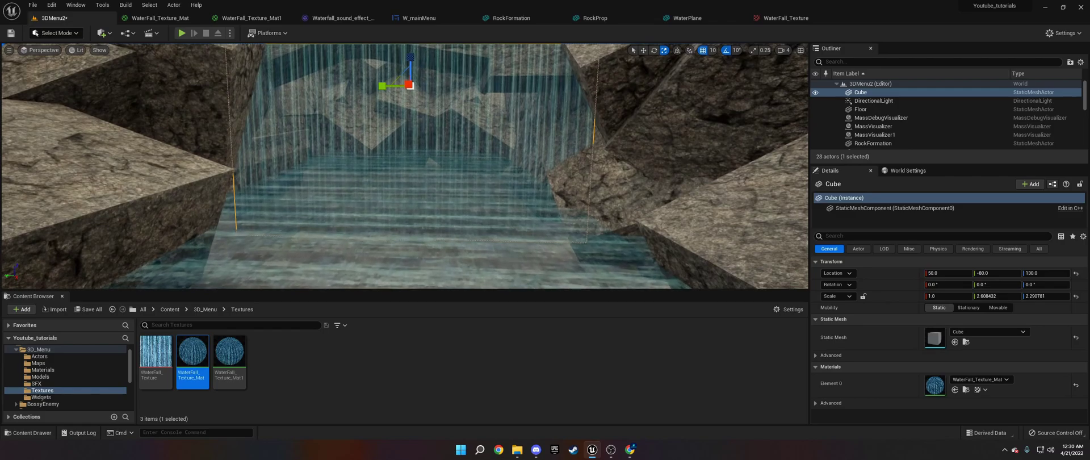
{"action": "scroll", "coordinate": [434, 162], "scroll_direction": "down", "scroll_amount": 5}
{"action": "left_click", "coordinate": [101, 33]}
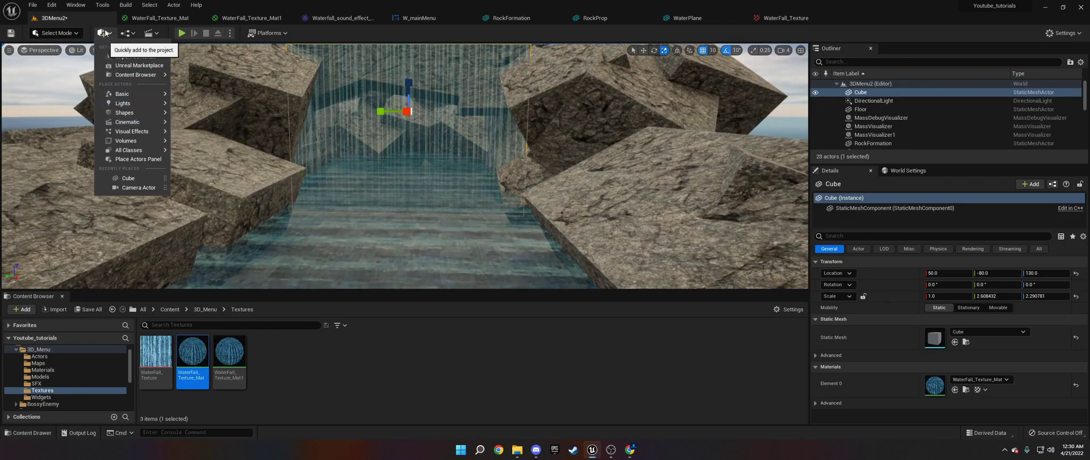
{"action": "mouse_move", "coordinate": [140, 143]}
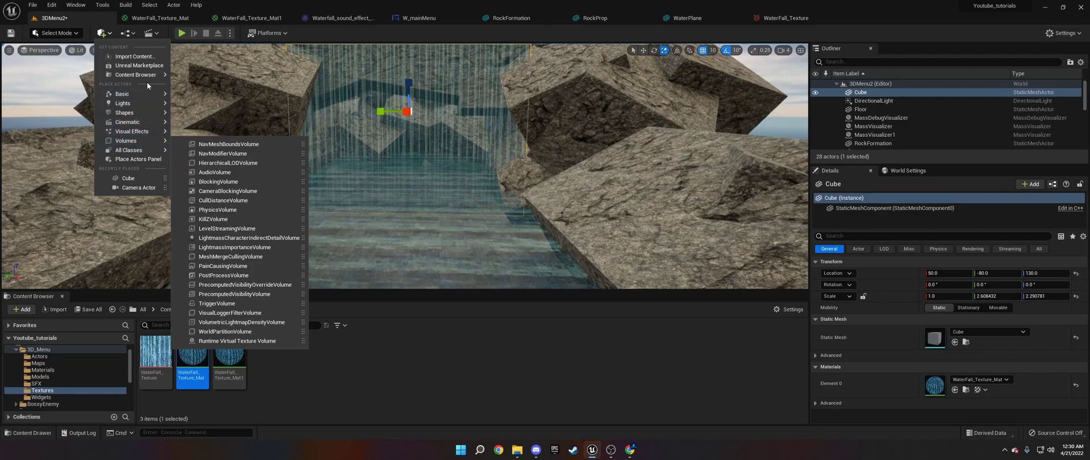
{"action": "type", "text": "camera"}
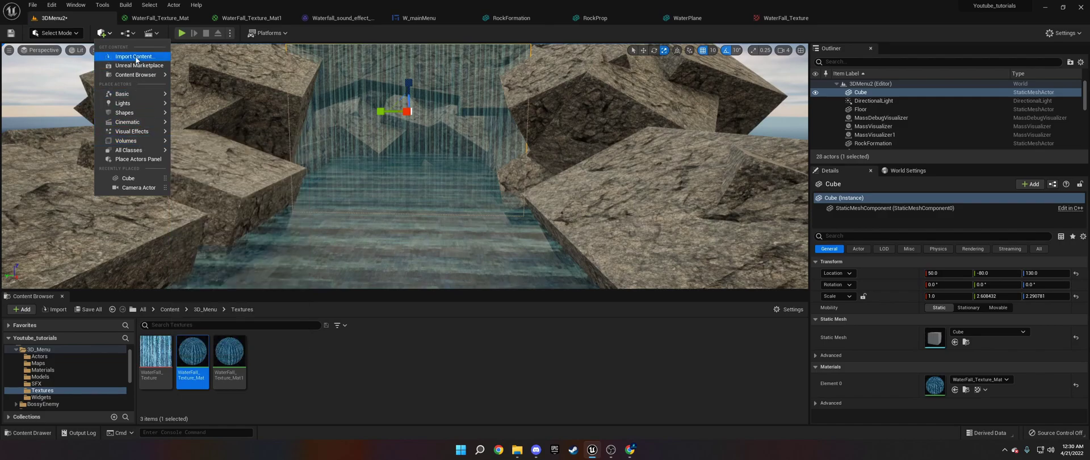
{"action": "left_click", "coordinate": [107, 35]}
{"action": "left_click", "coordinate": [107, 35]}
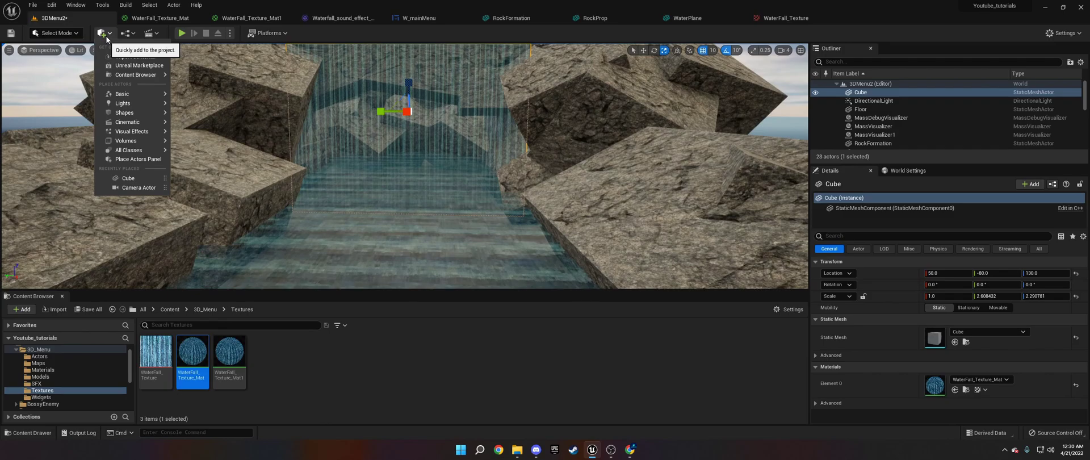
{"action": "type", "text": "camera"}
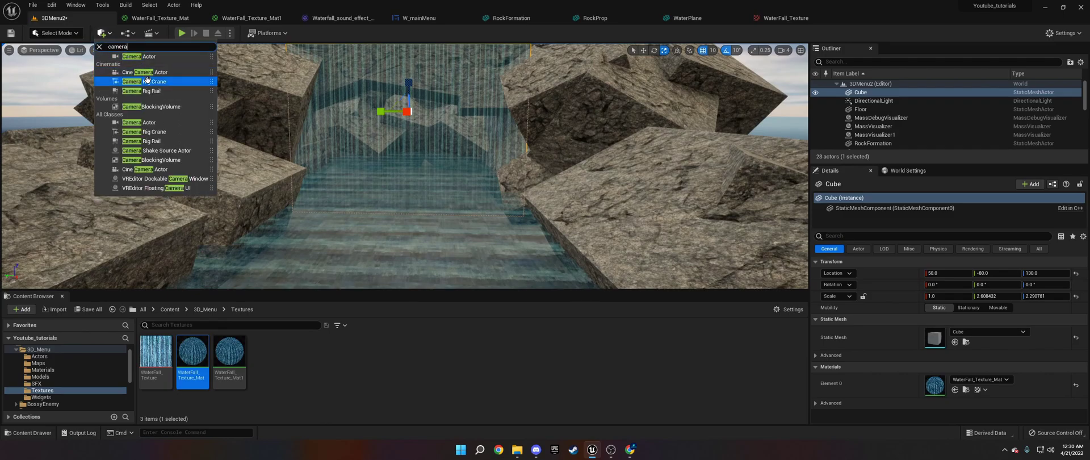
{"action": "left_click_drag", "start_coordinate": [139, 56], "coordinate": [448, 153]}
Step: Turn the camera about 180° to face the waterfall and position it at X 300, Y -80, Z 110
{"action": "key", "text": "w"}
{"action": "key", "text": "e"}
{"action": "key", "text": "w"}
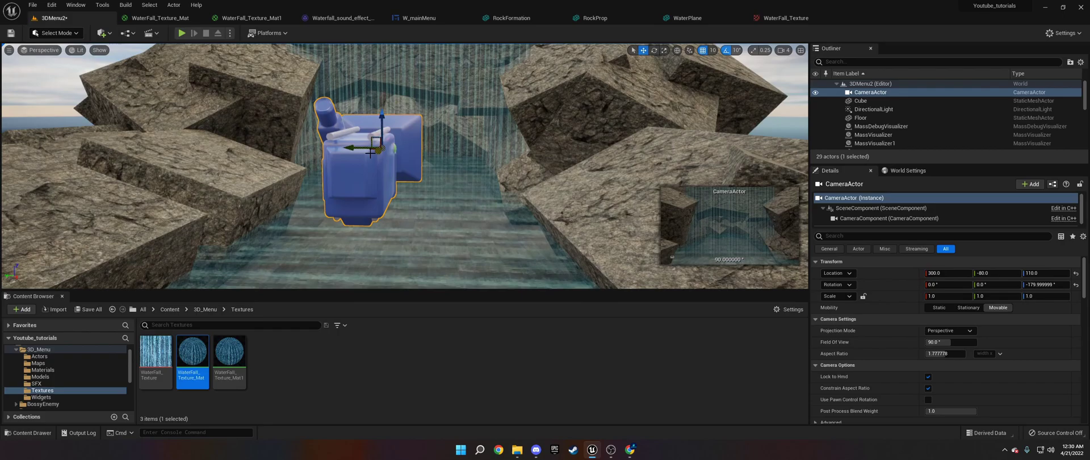
{"action": "right_click_drag", "start_coordinate": [449, 153], "coordinate": [370, 153]}
{"action": "mouse_move", "coordinate": [338, 134]}
{"action": "left_mouse_down"}
{"action": "mouse_move", "coordinate": [307, 139]}
{"action": "mouse_move", "coordinate": [328, 126]}
{"action": "left_mouse_up"}
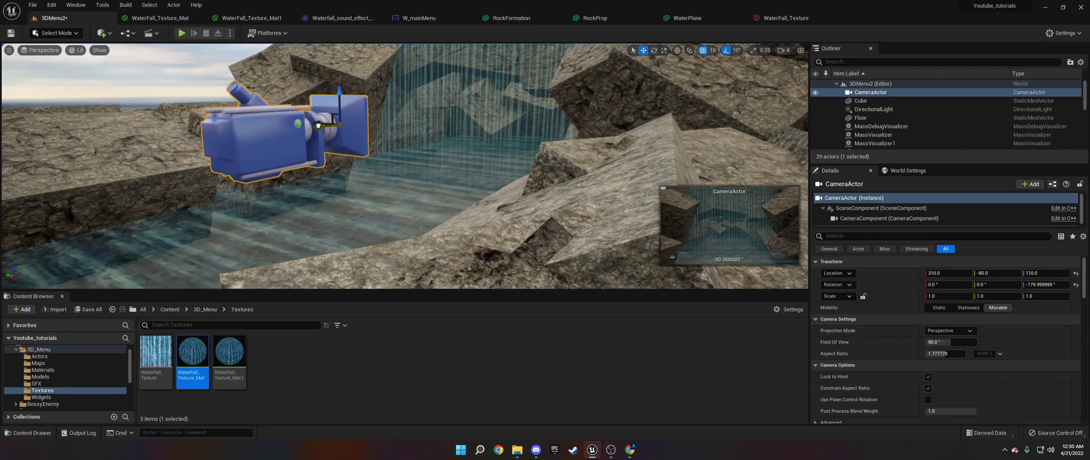
{"action": "key", "text": "e"}
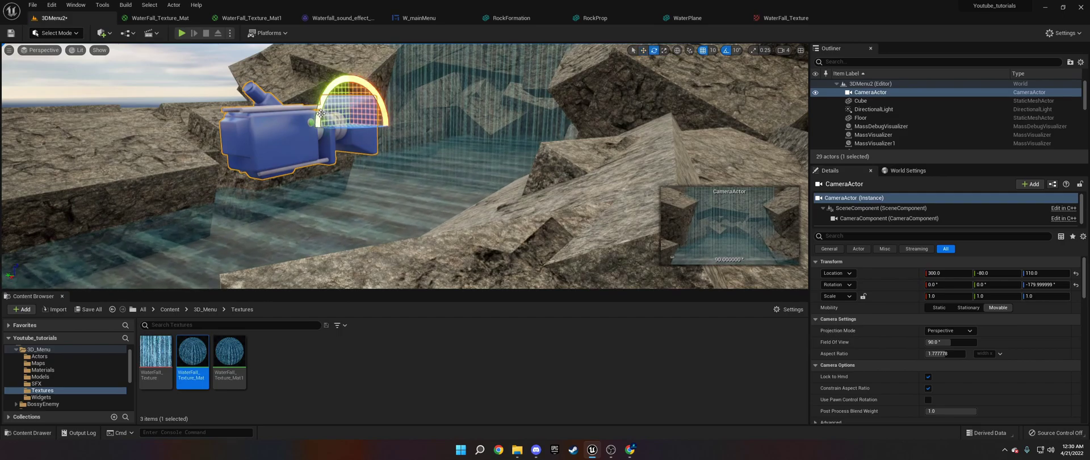
{"action": "left_click_drag", "start_coordinate": [322, 104], "coordinate": [387, 134]}
Step: Widen the waterfall cube to a Y scale of about 2.98, and select the CameraActor
{"action": "left_click", "coordinate": [395, 119]}
{"action": "mouse_move", "coordinate": [395, 120]}
{"action": "right_mouse_down"}
{"action": "mouse_move", "coordinate": [431, 128]}
{"action": "mouse_move", "coordinate": [395, 120]}
{"action": "right_mouse_up"}
{"action": "key", "text": "r"}
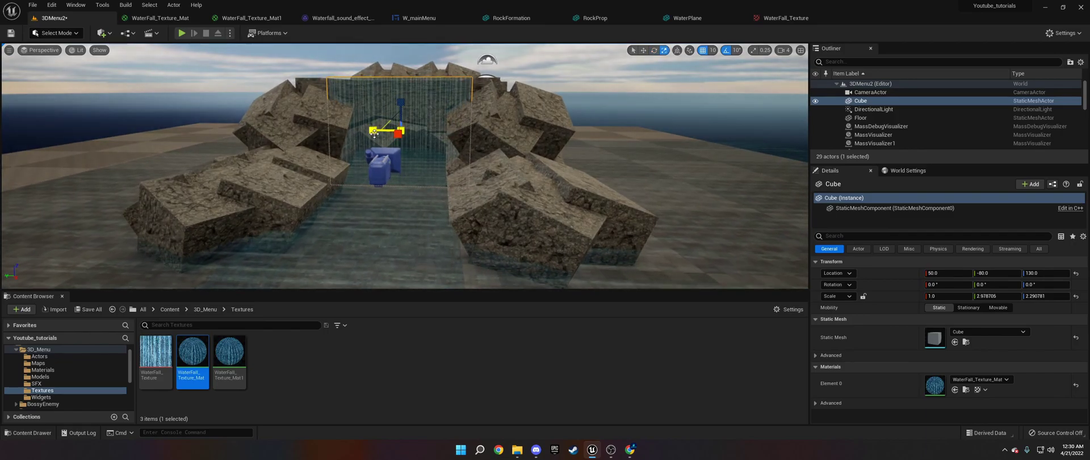
{"action": "key", "text": "w"}
{"action": "right_click_drag", "start_coordinate": [397, 166], "coordinate": [356, 161]}
{"action": "key", "text": "d"}
{"action": "key", "text": "s"}
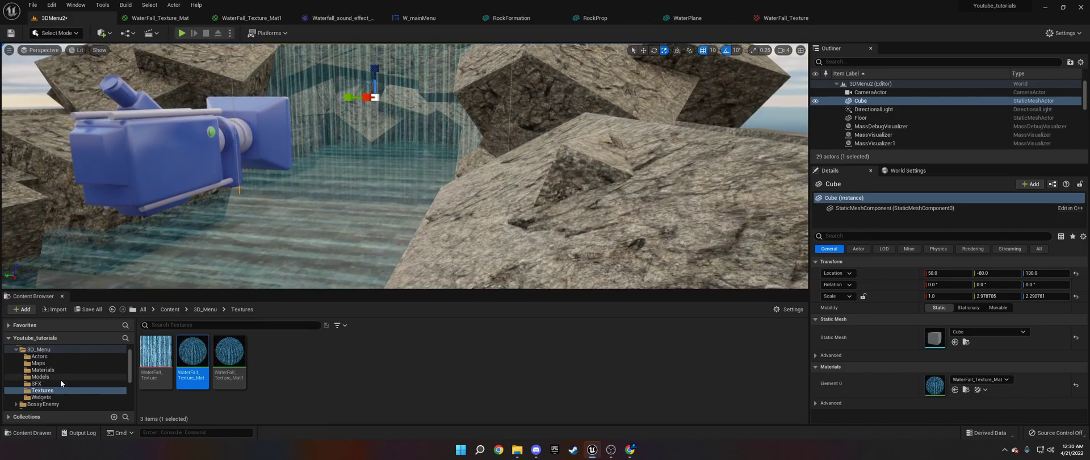
{"action": "left_click", "coordinate": [870, 92]}
{"action": "key", "text": "w"}
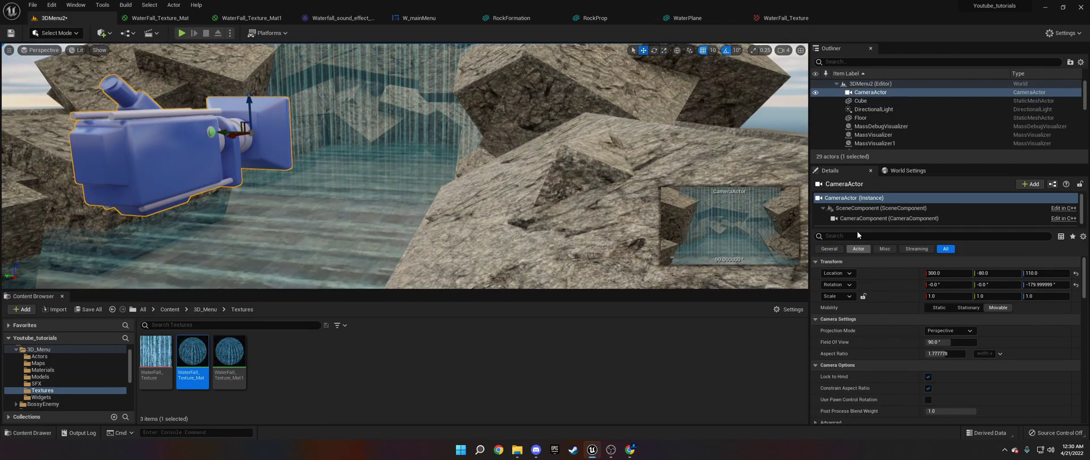
{"action": "left_click", "coordinate": [857, 236]}
{"action": "type", "text": "autoa"}
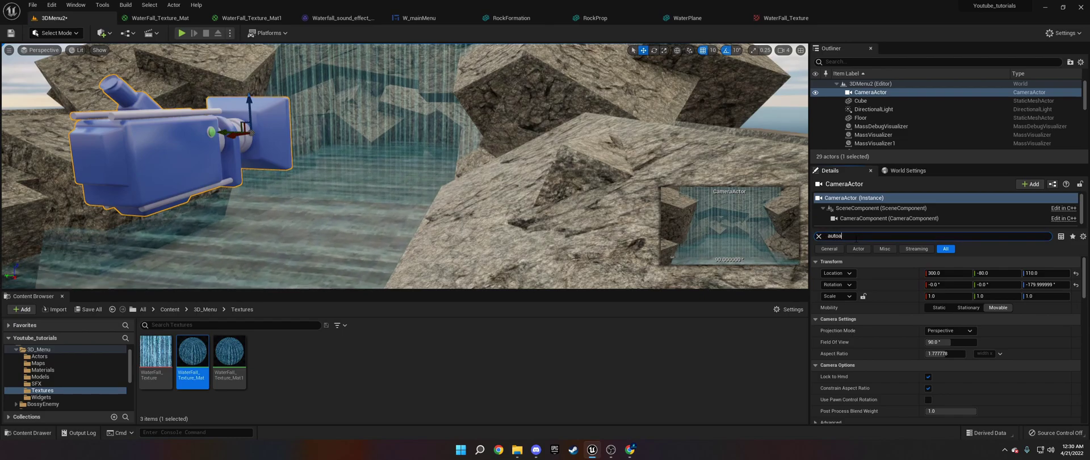
{"action": "type", "text": "ctive"}
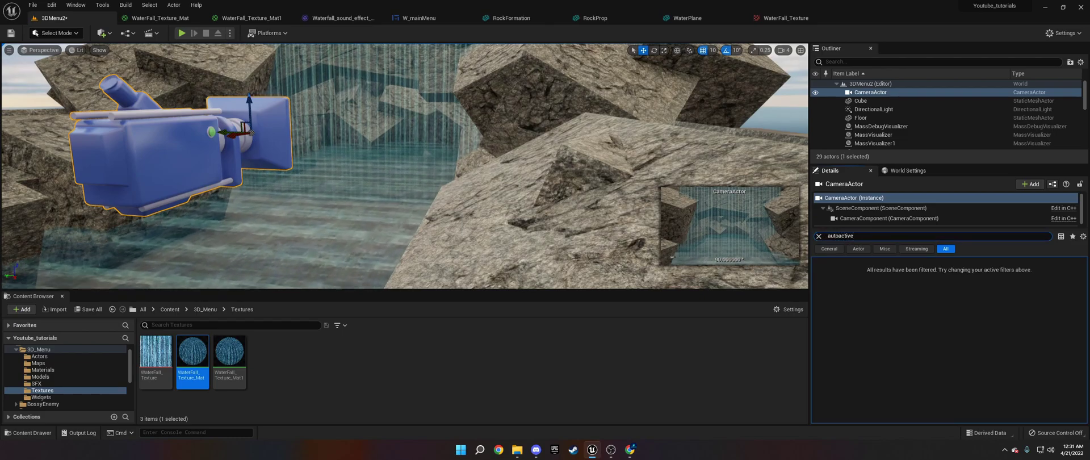
{"action": "left_click", "coordinate": [839, 235]}
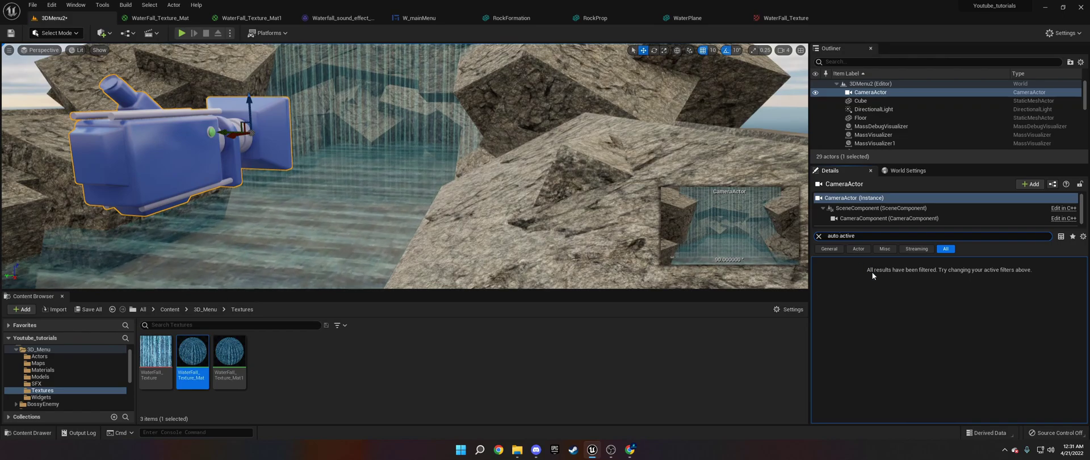
{"action": "key", "text": "End"}
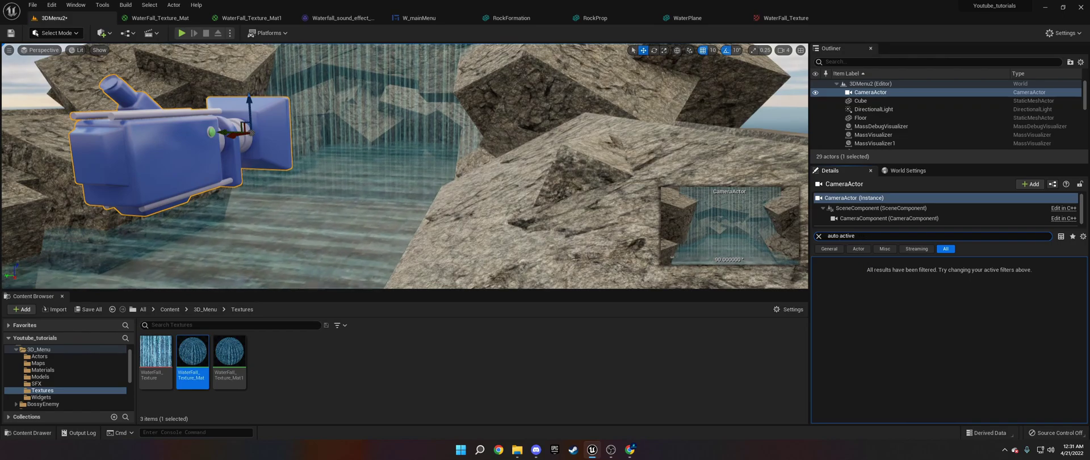
{"action": "key", "text": "BackSpace"}
{"action": "key", "text": "BackSpace"}
{"action": "key", "text": "BackSpace"}
{"action": "key", "text": "BackSpace"}
{"action": "key", "text": "BackSpace"}
{"action": "key", "text": "BackSpace"}
{"action": "key", "text": "BackSpace"}
{"action": "key", "text": "BackSpace"}
{"action": "key", "text": "BackSpace"}
{"action": "key", "text": "BackSpace"}
{"action": "key", "text": "BackSpace"}
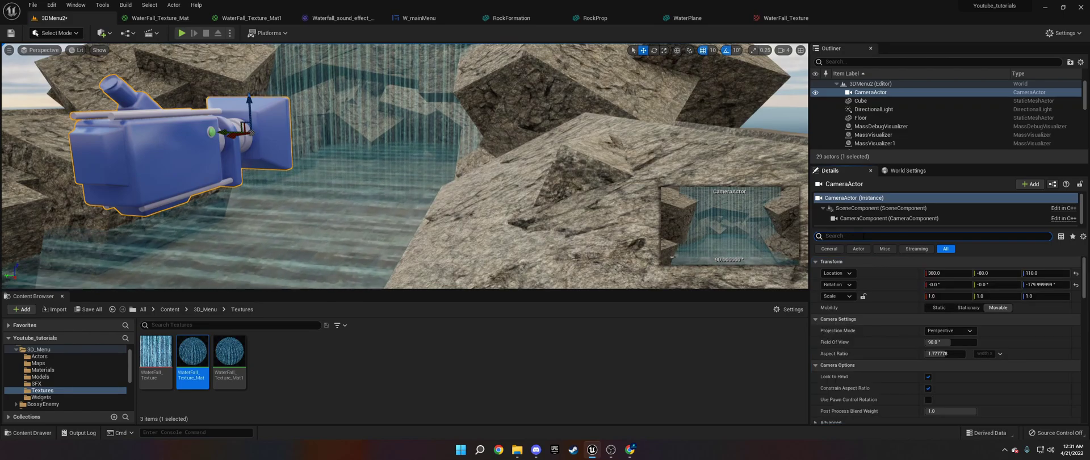
Step: Filter the CameraActor's properties by auto activate and set Auto Activate for Player to Player 0
{"action": "type", "text": "auto activate"}
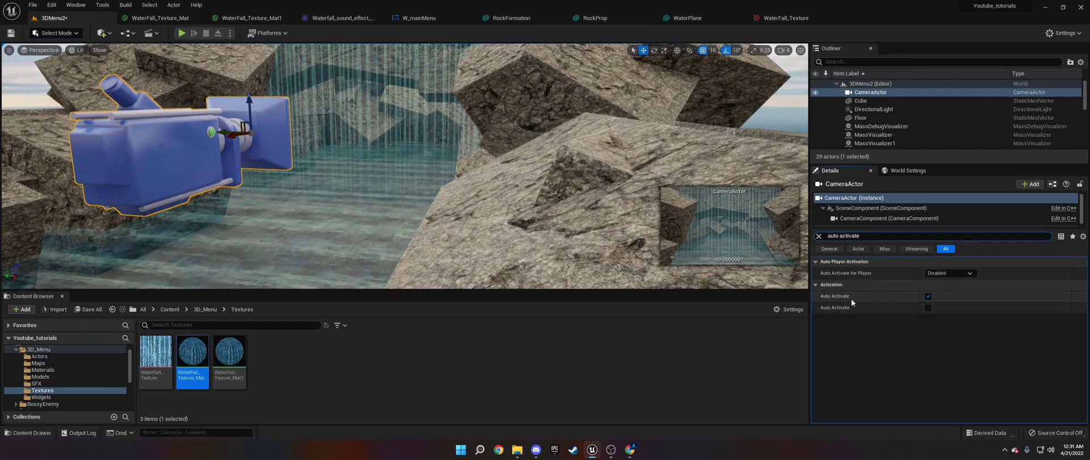
{"action": "left_click", "coordinate": [944, 274]}
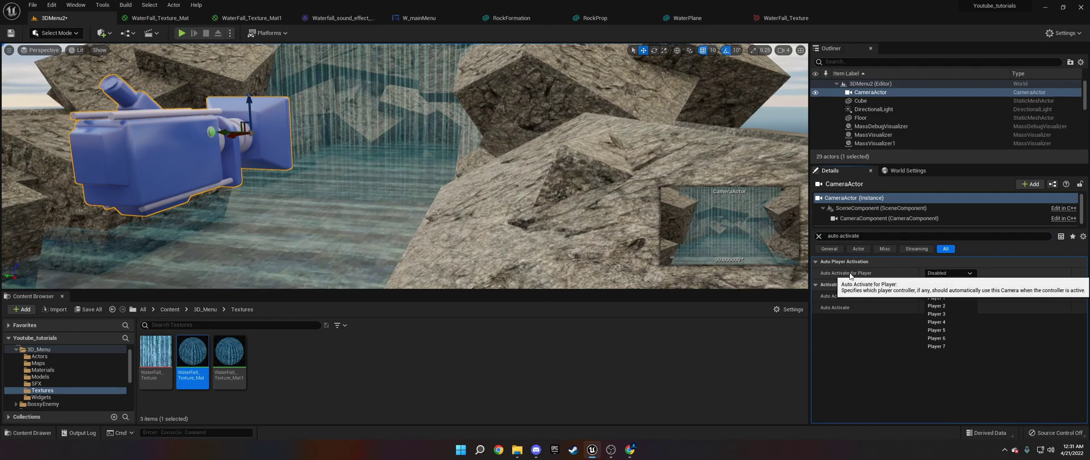
{"action": "left_click", "coordinate": [948, 291]}
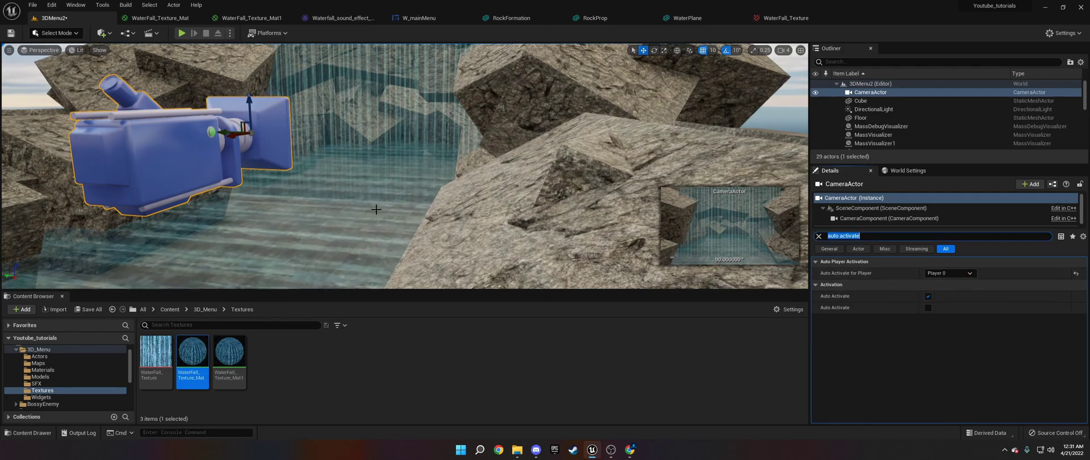
Step: Open the W_mainMenu widget from the Widgets folder, examine its menu layout and return to the 3DMenu2 level
{"action": "mouse_move", "coordinate": [390, 209]}
{"action": "right_mouse_down"}
{"action": "mouse_move", "coordinate": [335, 209]}
{"action": "mouse_move", "coordinate": [390, 209]}
{"action": "right_mouse_up"}
{"action": "key", "text": "a"}
{"action": "left_click", "coordinate": [40, 397]}
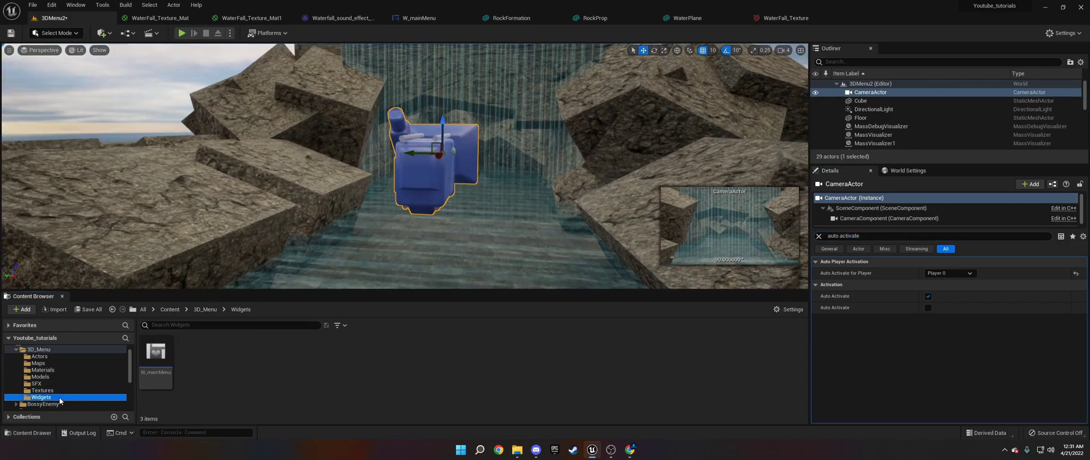
{"action": "double_click", "coordinate": [149, 352]}
{"action": "left_click", "coordinate": [443, 233]}
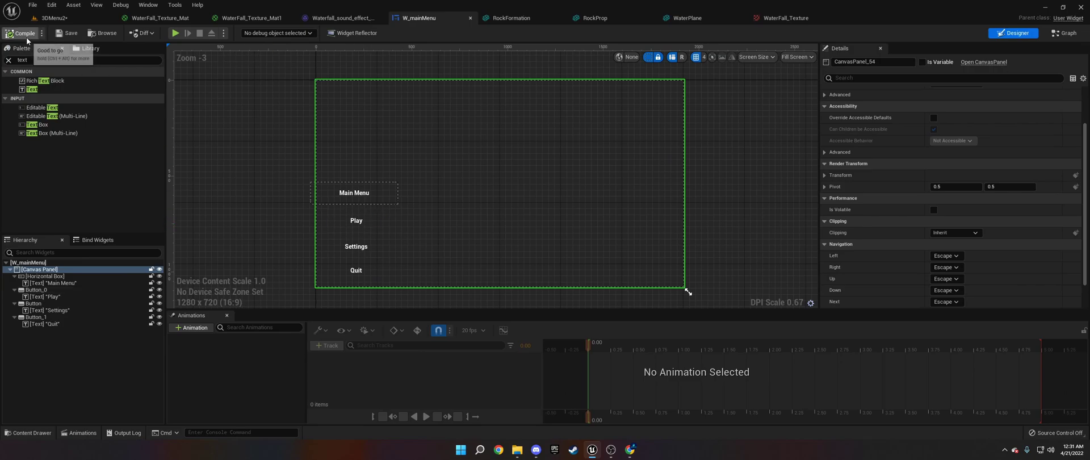
{"action": "left_click", "coordinate": [54, 18]}
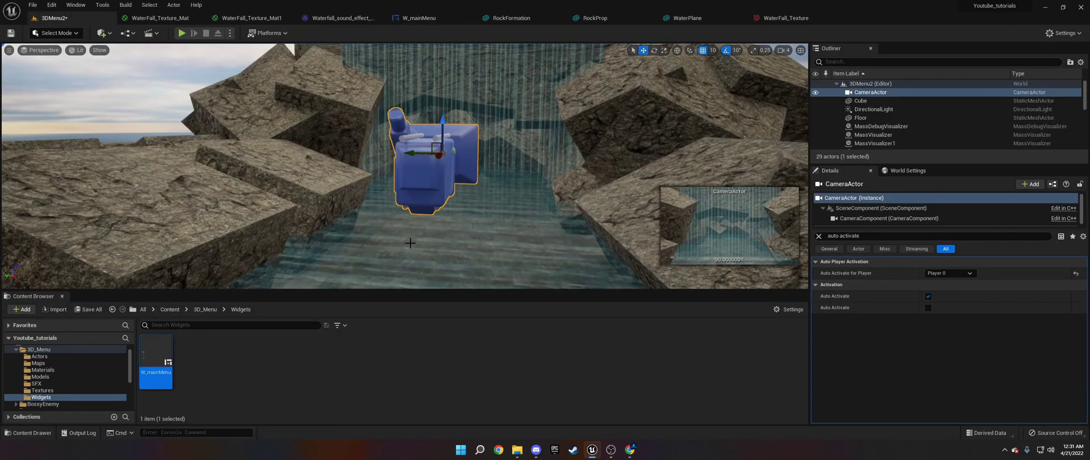
Step: Open the Level Blueprint of the 3DMenu2 level
{"action": "right_click_drag", "start_coordinate": [410, 241], "coordinate": [425, 219]}
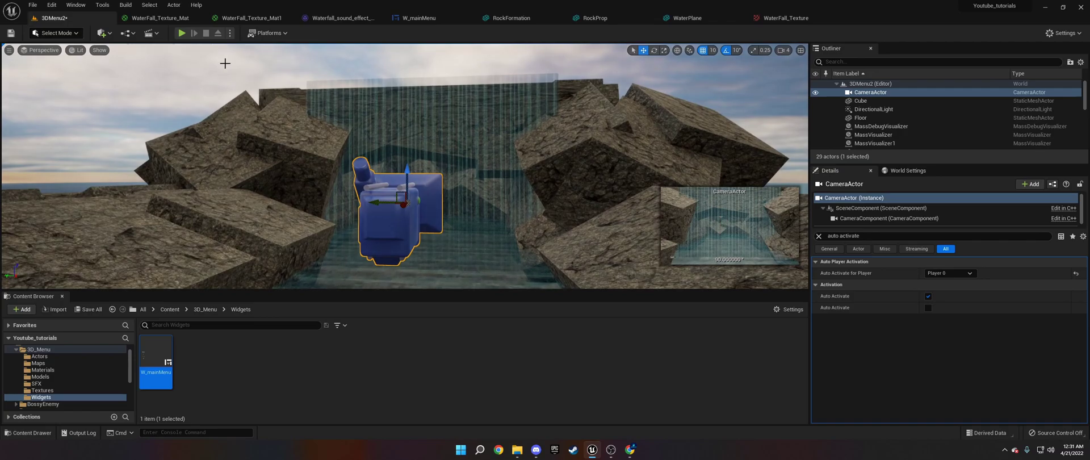
{"action": "left_click", "coordinate": [126, 33]}
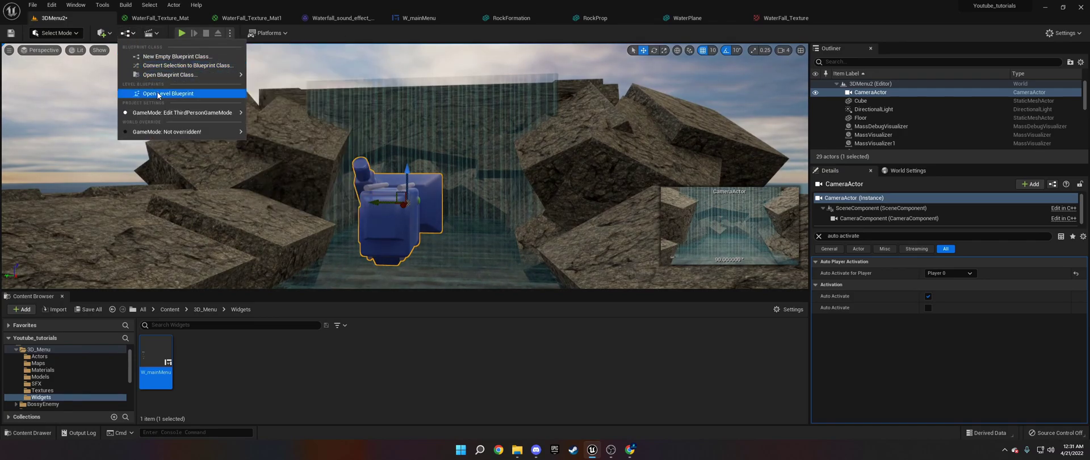
{"action": "left_click", "coordinate": [168, 93]}
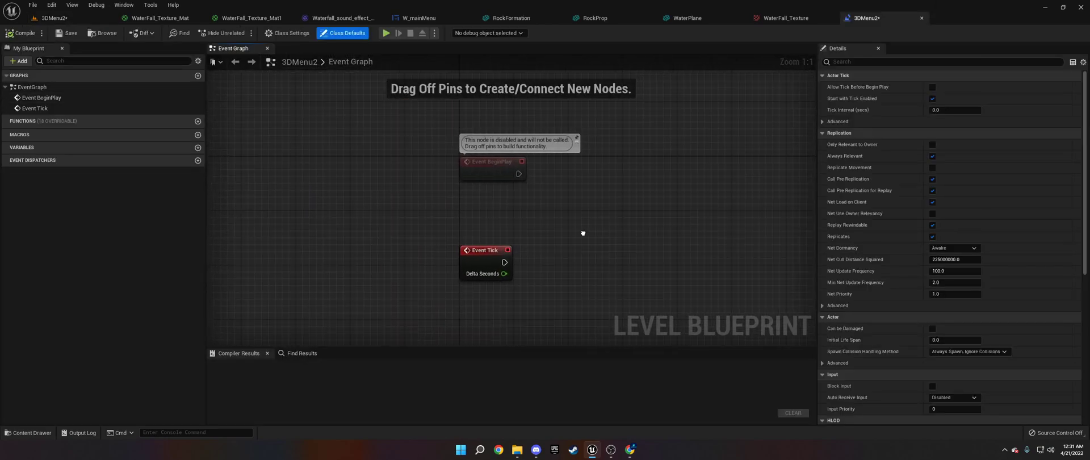
Step: Add a Create Widget node to the event graph and run it from Event BeginPlay
{"action": "right_click", "coordinate": [486, 193]}
{"action": "type", "text": "create widget"}
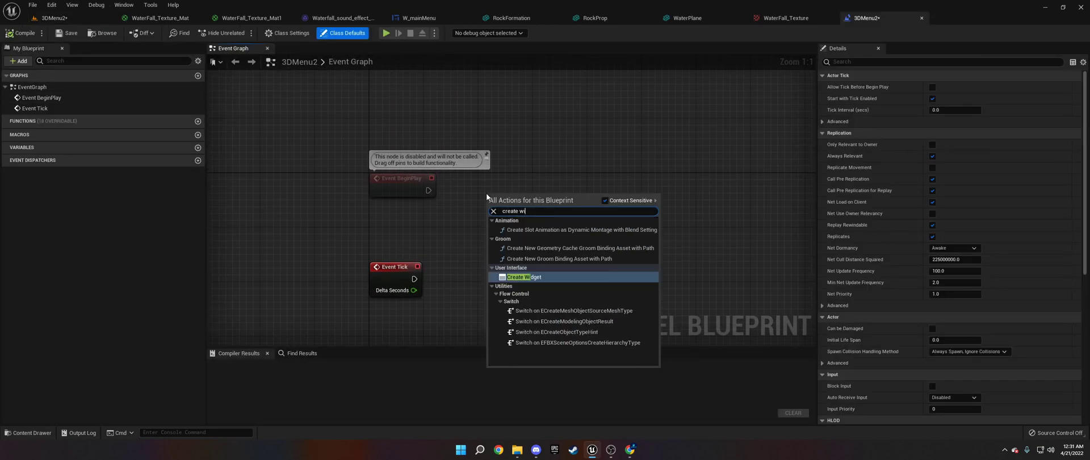
{"action": "key", "text": "Return"}
{"action": "left_click_drag", "start_coordinate": [487, 177], "coordinate": [479, 197]}
Step: Add a Get Player Controller node and connect its return value to the Create Widget node's Owning Player
{"action": "right_click", "coordinate": [487, 260]}
{"action": "type", "text": "g"}
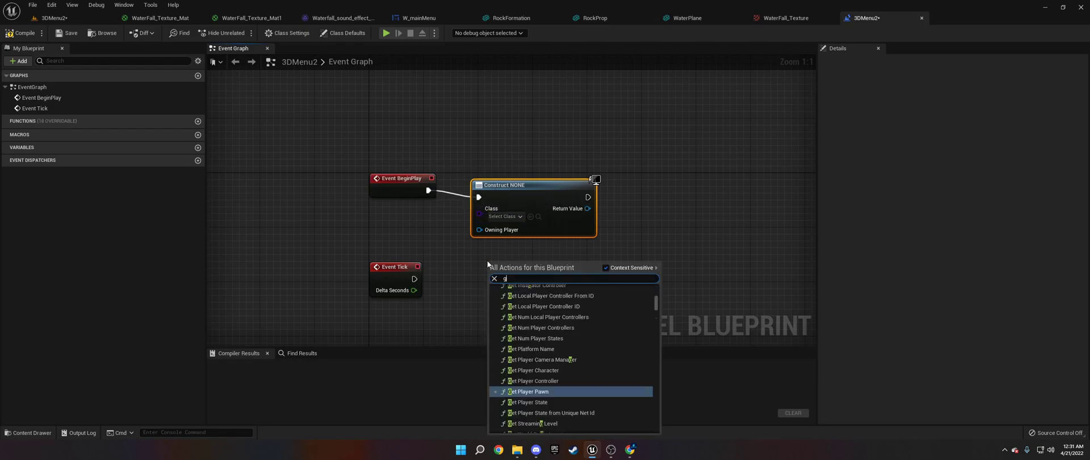
{"action": "type", "text": "et player control"}
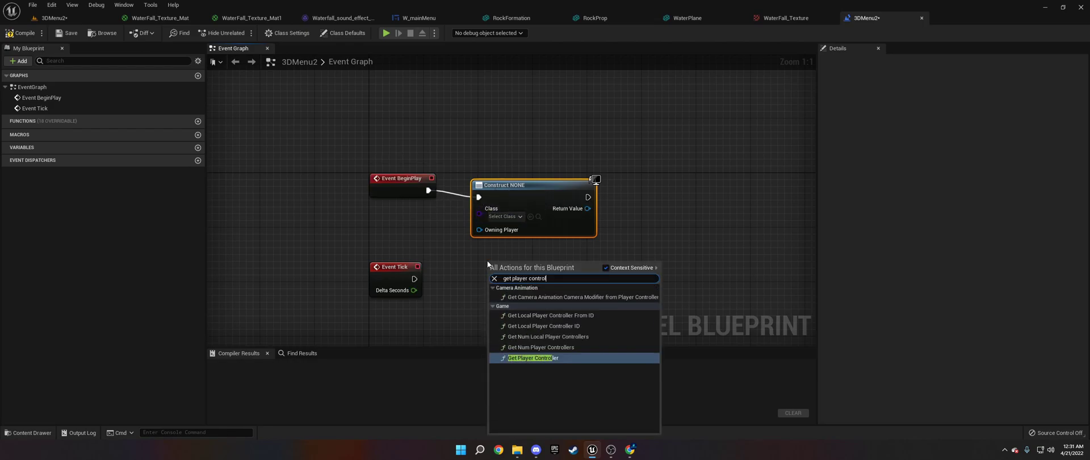
{"action": "key", "text": "Return"}
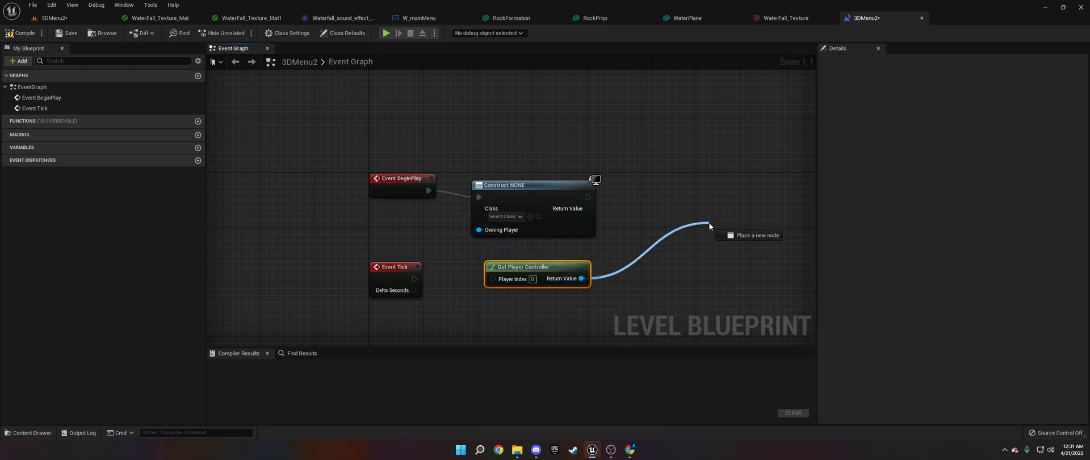
Step: Add a Set Show Mouse Cursor node targeting the player controller and place it beyond the Create Widget node
{"action": "left_click_drag", "start_coordinate": [709, 225], "coordinate": [710, 222]}
{"action": "type", "text": "set show m"}
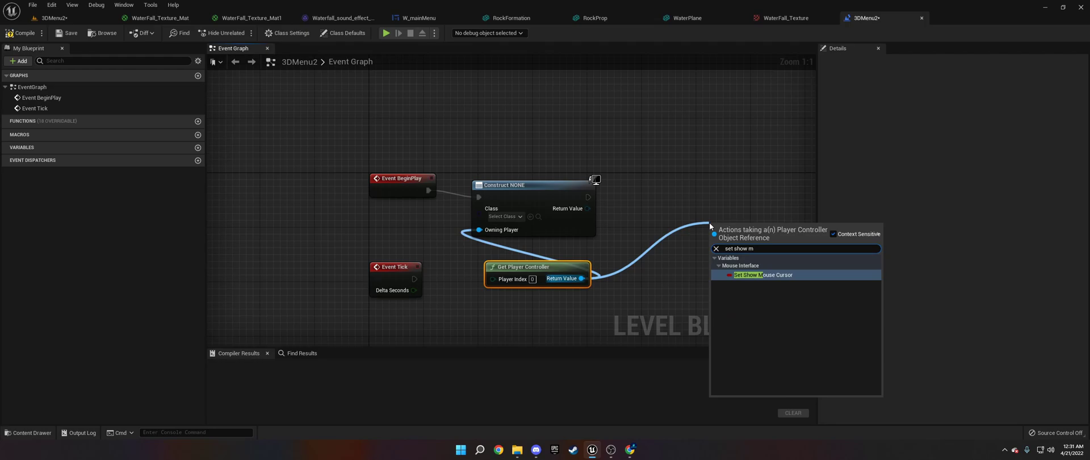
{"action": "key", "text": "Return"}
{"action": "left_click_drag", "start_coordinate": [754, 232], "coordinate": [776, 204]}
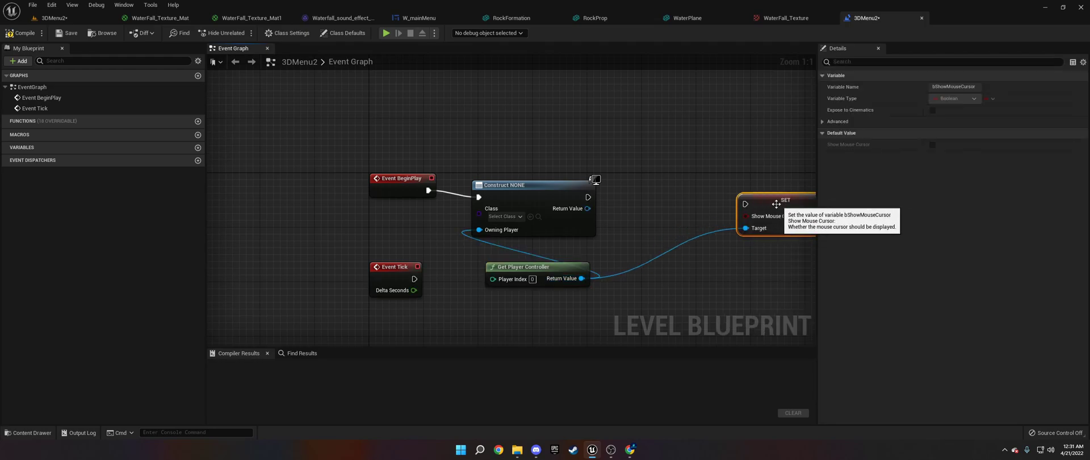
Step: Add an Add to Viewport node fed by the created widget's return value and align it beside the Create Widget node
{"action": "left_click_drag", "start_coordinate": [577, 208], "coordinate": [629, 209]}
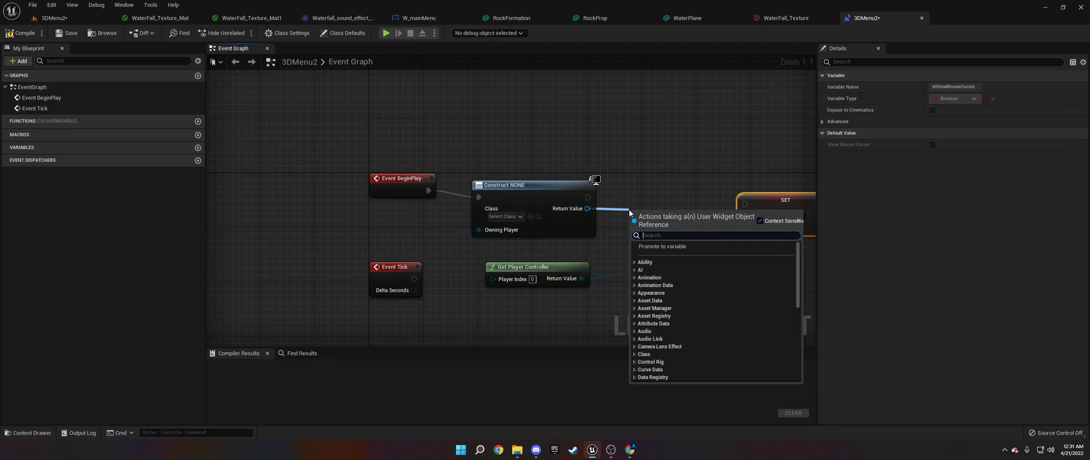
{"action": "type", "text": "add to viewport"}
{"action": "key", "text": "Return"}
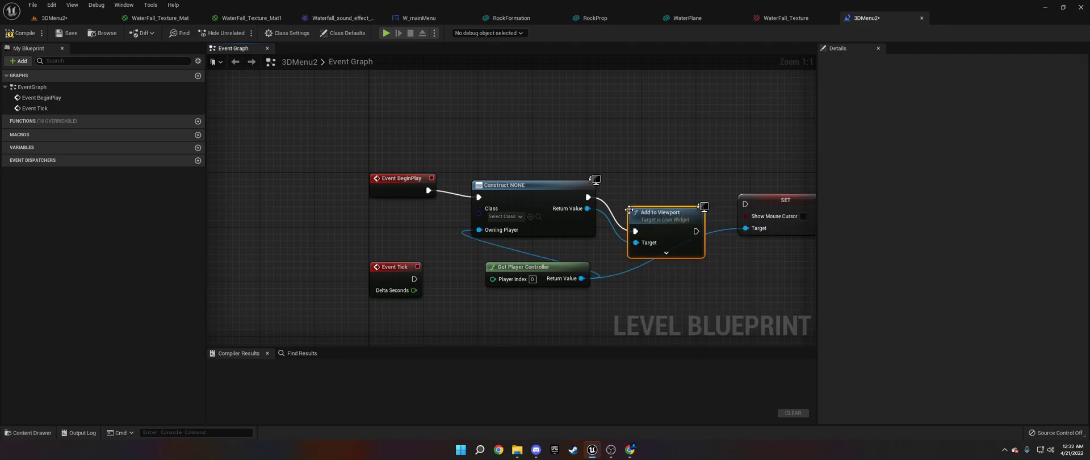
{"action": "left_click_drag", "start_coordinate": [629, 209], "coordinate": [609, 175]}
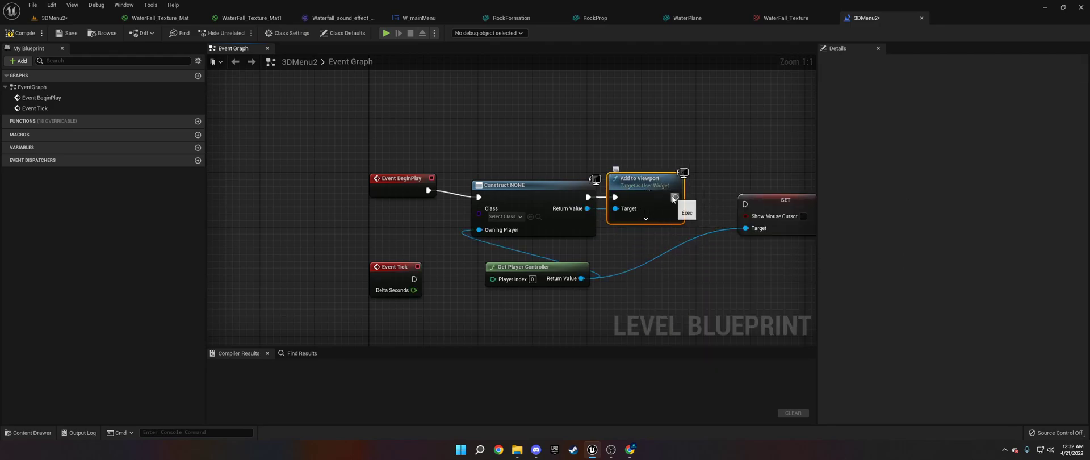
Step: Run Set Show Mouse Cursor, enabled, after Add to Viewport, and set the Create Widget class to W_mainMenu
{"action": "left_click_drag", "start_coordinate": [749, 205], "coordinate": [746, 204]}
{"action": "left_click", "coordinate": [500, 217]}
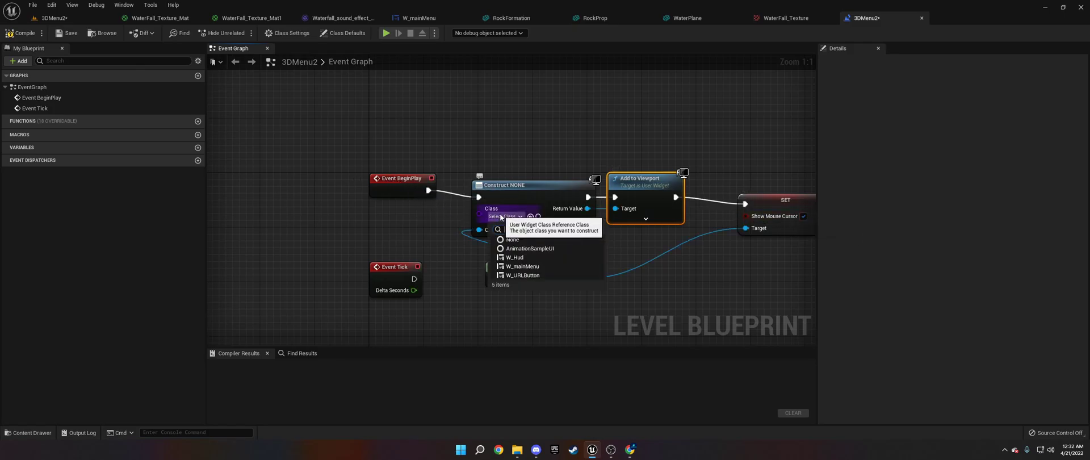
{"action": "left_click", "coordinate": [517, 266]}
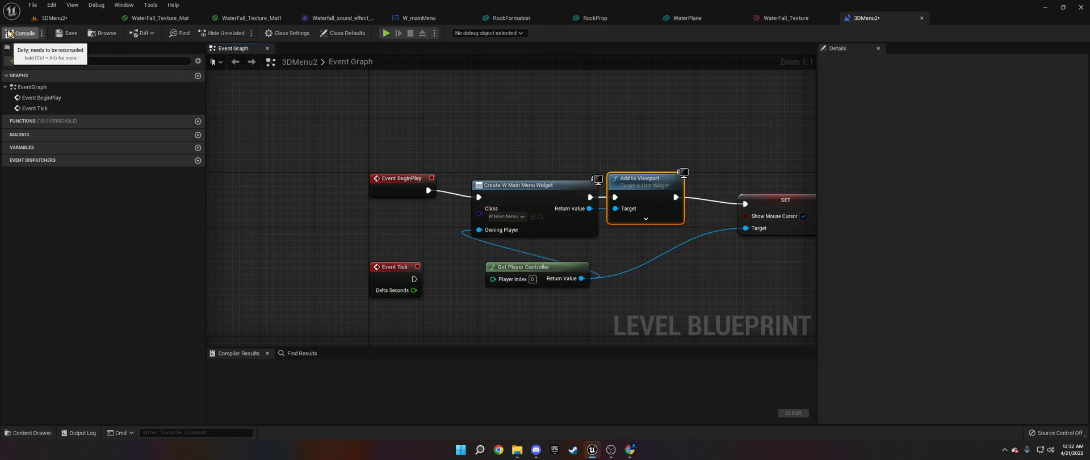
Step: Return to the 3DMenu2 level and place the waterfall sound effect from the SFX folder in the scene
{"action": "left_click", "coordinate": [54, 17]}
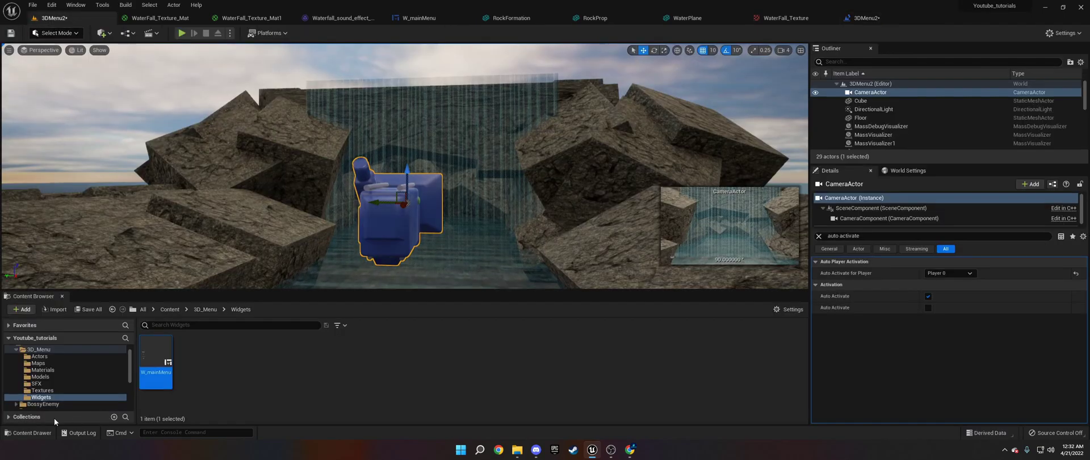
{"action": "left_click", "coordinate": [51, 384]}
{"action": "left_click_drag", "start_coordinate": [155, 364], "coordinate": [92, 188]}
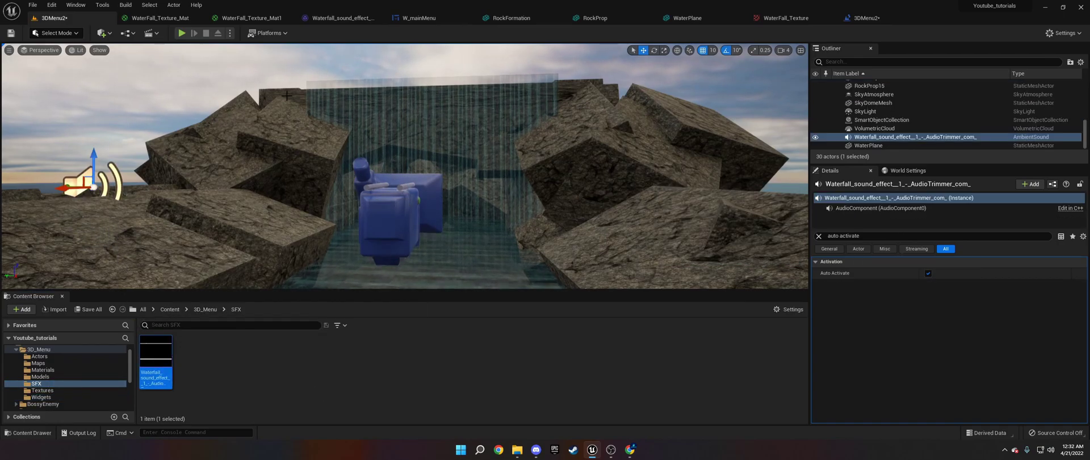
Step: Select the CameraActor, clear its property filter and disable Constrain Aspect Ratio
{"action": "left_click", "coordinate": [417, 236]}
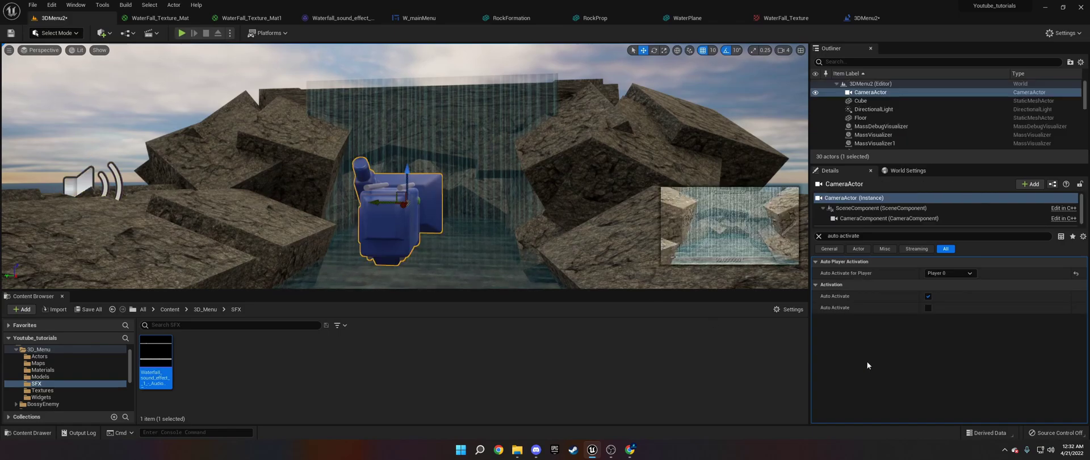
{"action": "left_click", "coordinate": [819, 236]}
{"action": "scroll", "coordinate": [914, 340], "scroll_direction": "down", "scroll_amount": 2}
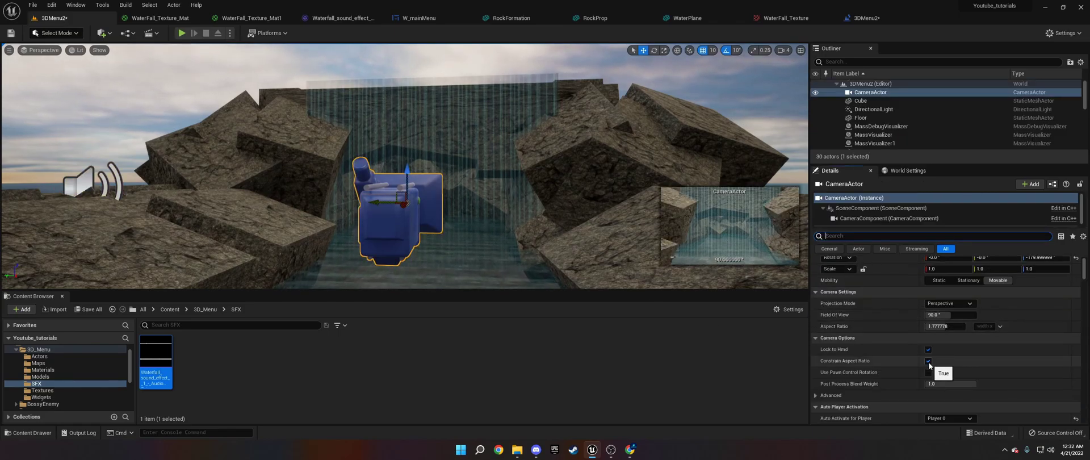
{"action": "left_click", "coordinate": [928, 361]}
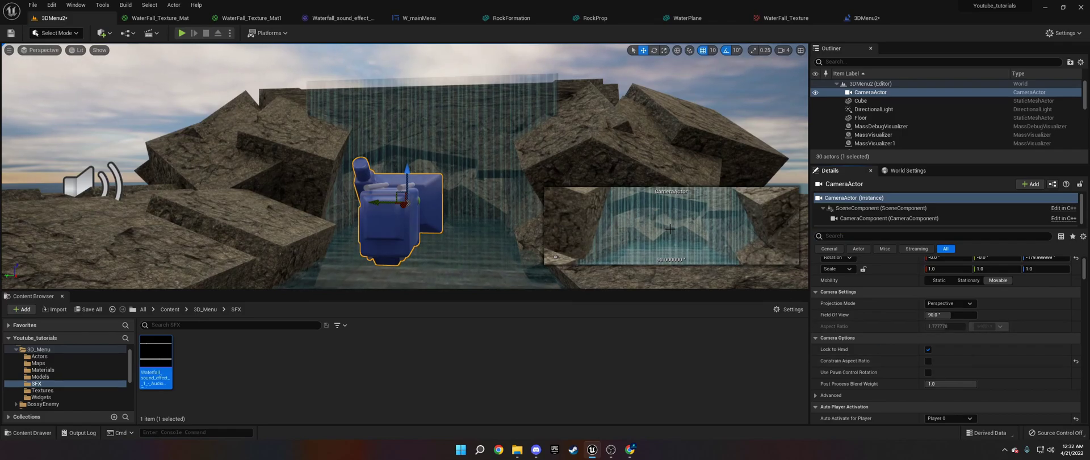
Step: Reposition the CameraActor slightly lower in front of the waterfall and play the level to test the menu
{"action": "mouse_move", "coordinate": [403, 209]}
{"action": "left_mouse_down"}
{"action": "mouse_move", "coordinate": [409, 203]}
{"action": "mouse_move", "coordinate": [405, 214]}
{"action": "left_mouse_up"}
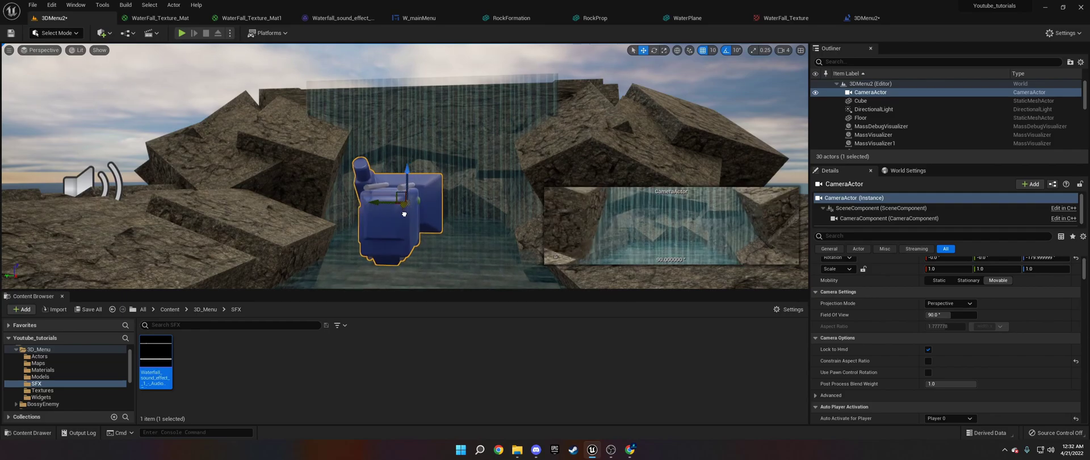
{"action": "left_click_drag", "start_coordinate": [407, 180], "coordinate": [407, 193]}
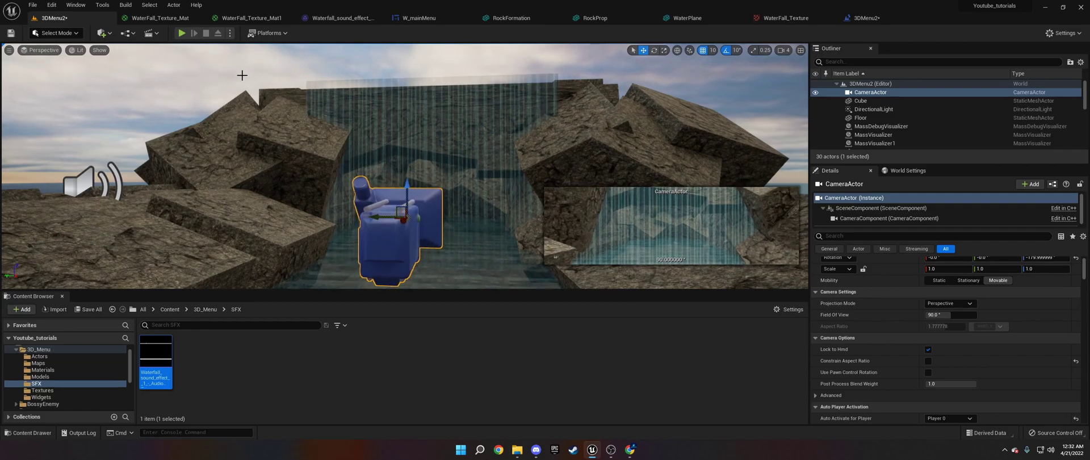
{"action": "left_click", "coordinate": [182, 32]}
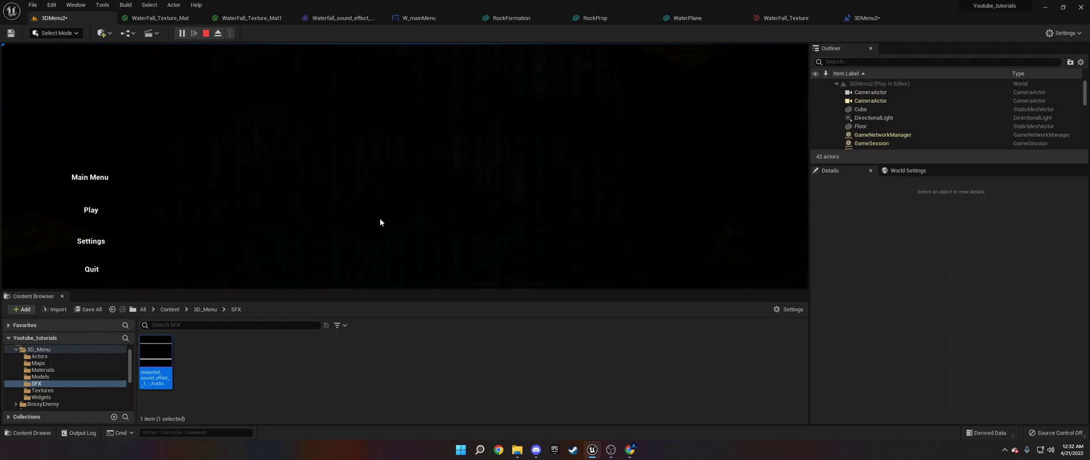